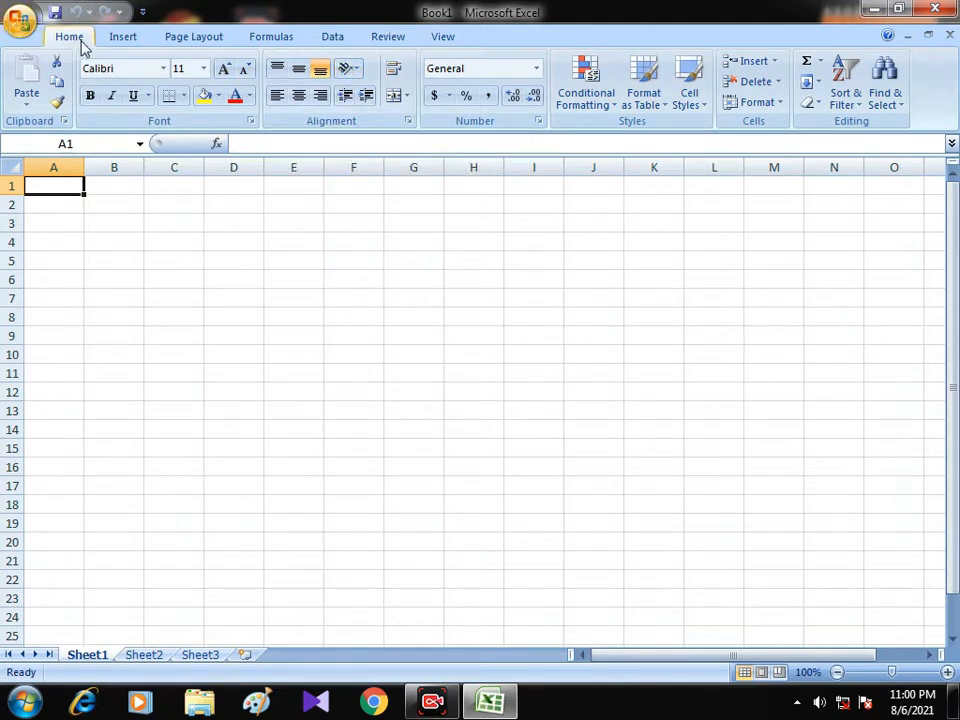
# Look through the Insert, Page Layout, Formulas, Data, Review and View command sets, finishing on the Home commands.
pyautogui.click(125, 40)
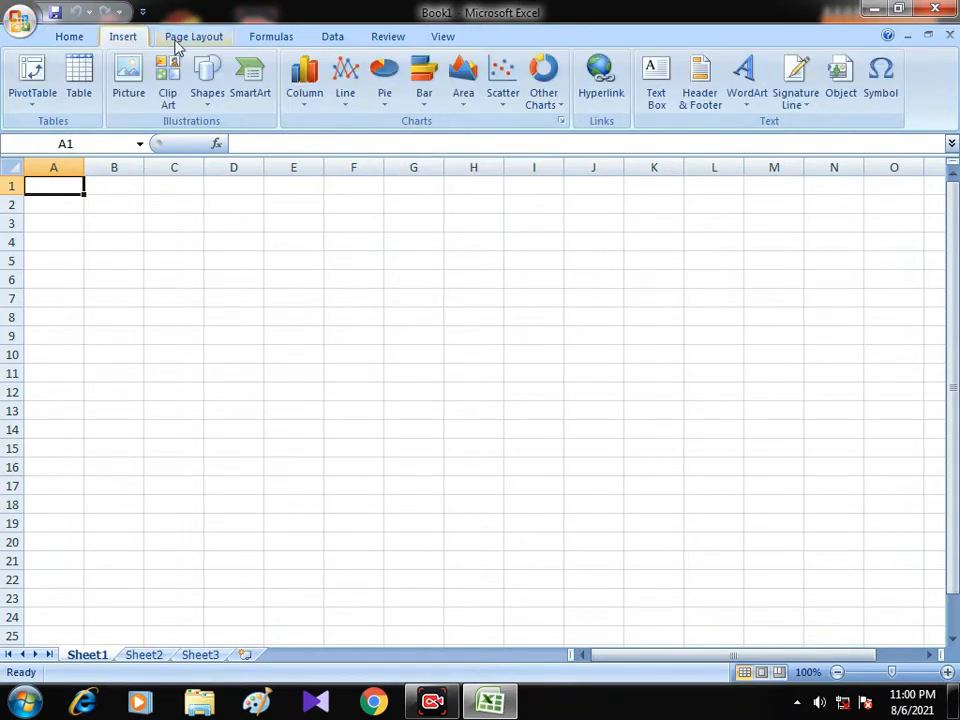
pyautogui.click(181, 42)
pyautogui.click(271, 42)
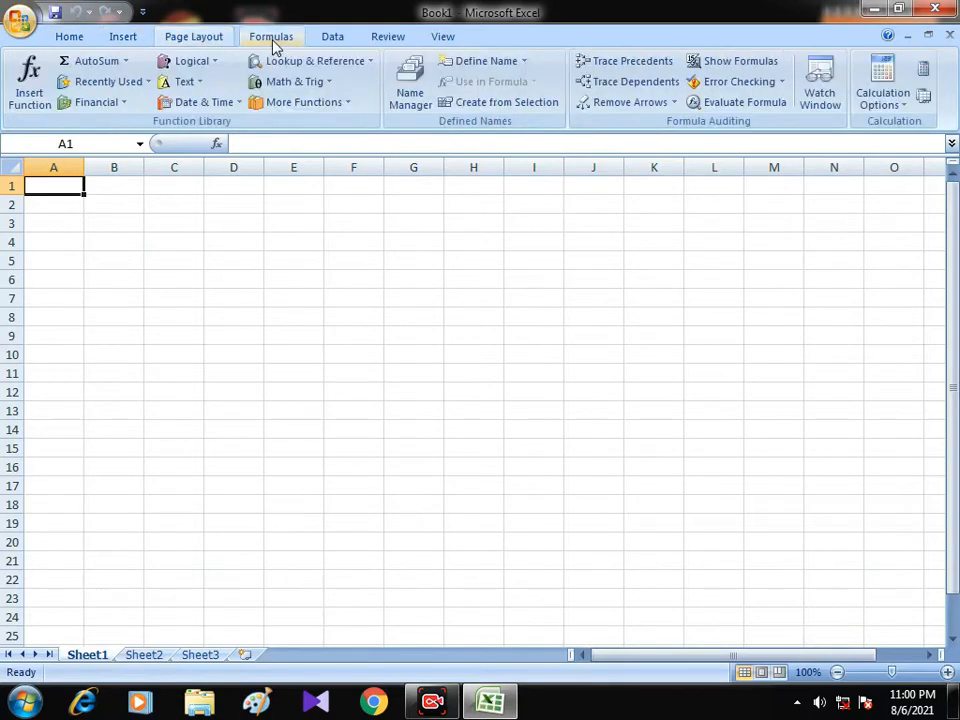
pyautogui.click(334, 42)
pyautogui.click(387, 40)
pyautogui.click(452, 40)
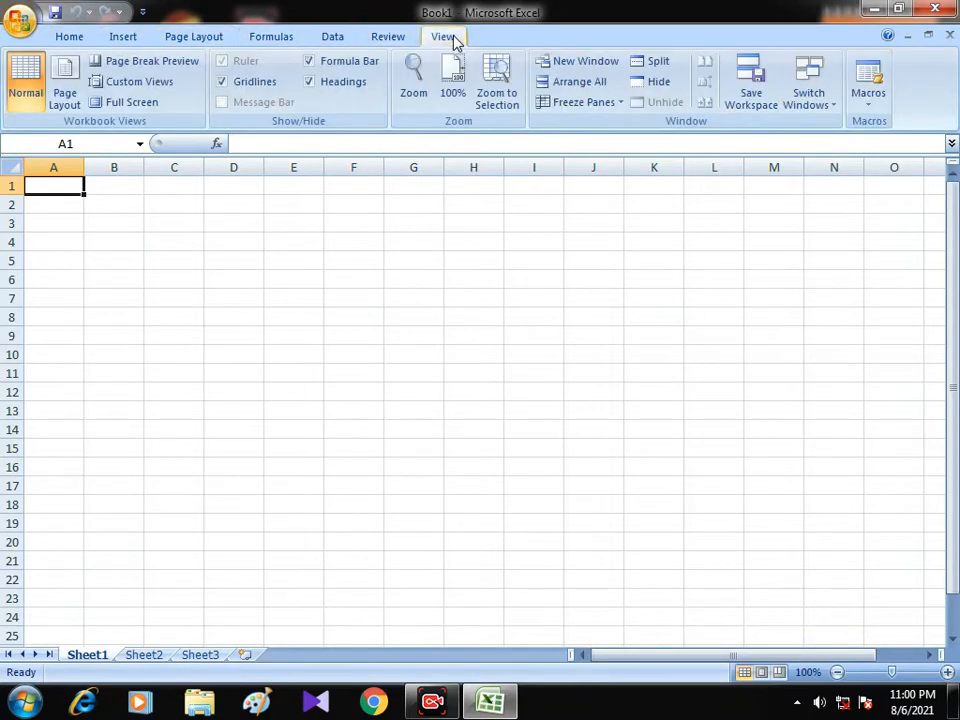
pyautogui.click(278, 42)
pyautogui.click(182, 42)
pyautogui.click(124, 42)
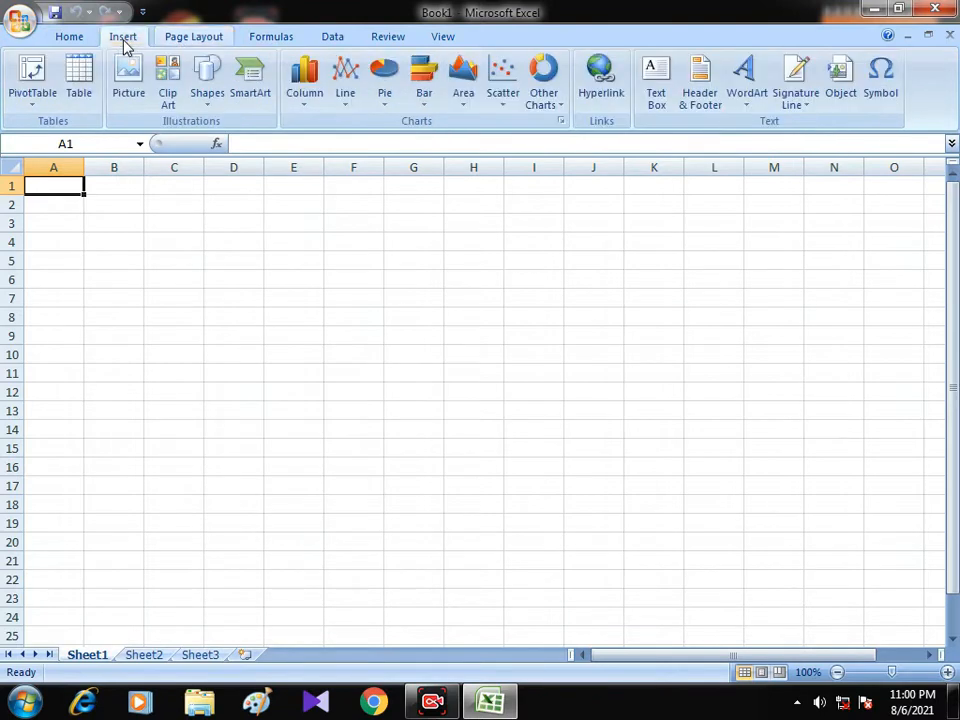
pyautogui.click(80, 42)
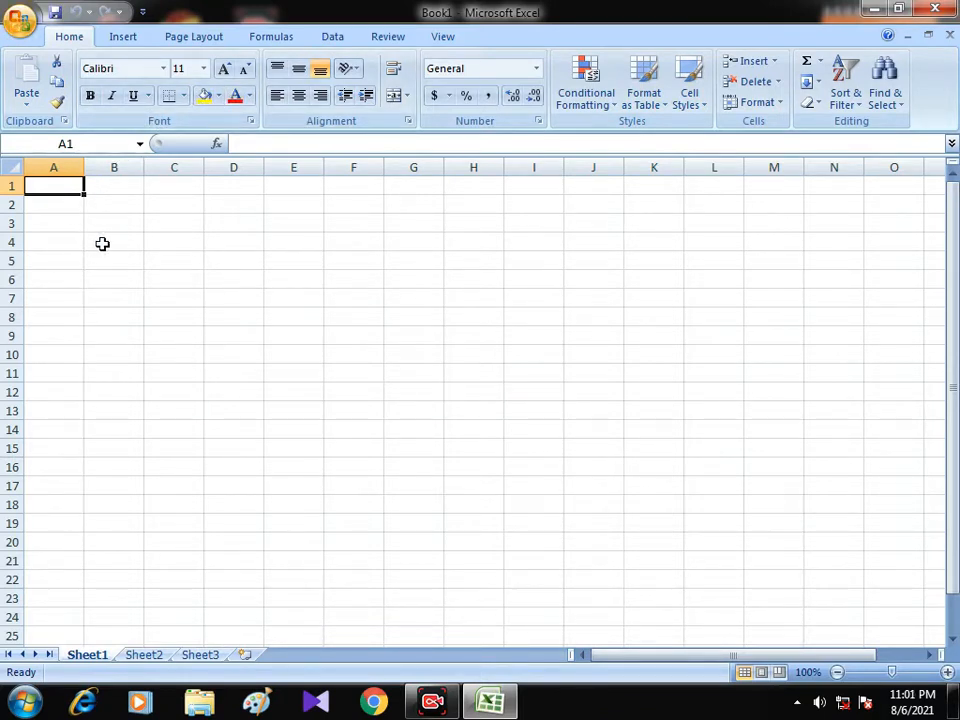
# Demonstrate selecting entire columns A to D and the block B to E, and entire rows 1 to 9, finishing on row 3.
pyautogui.click(53, 160)
pyautogui.click(114, 160)
pyautogui.click(234, 160)
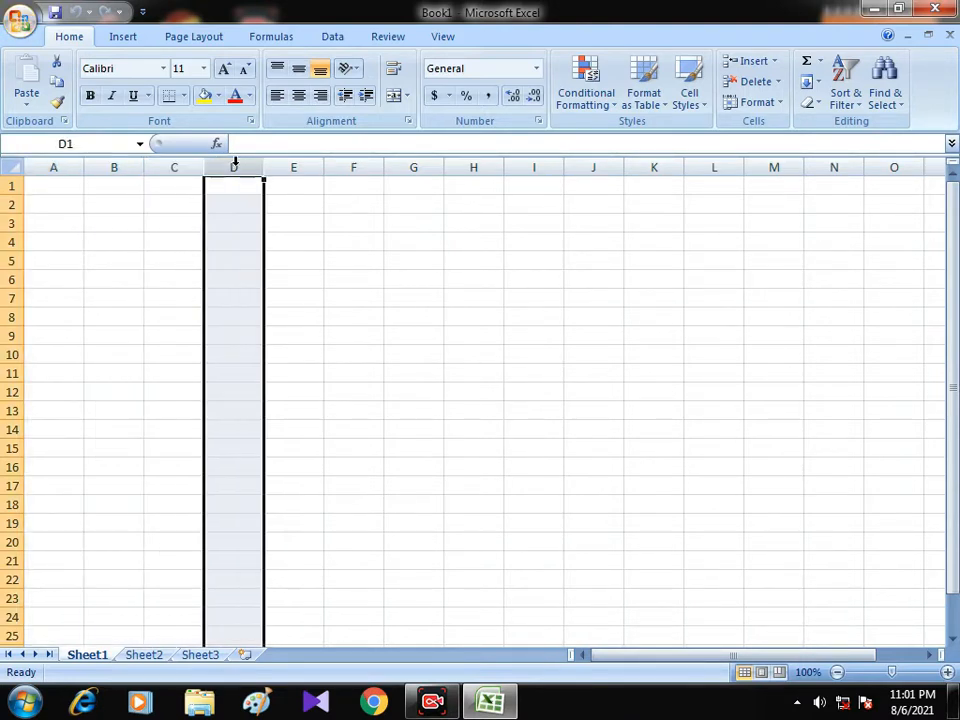
pyautogui.moveTo(130, 162); pyautogui.dragTo(287, 160)
pyautogui.click(232, 166)
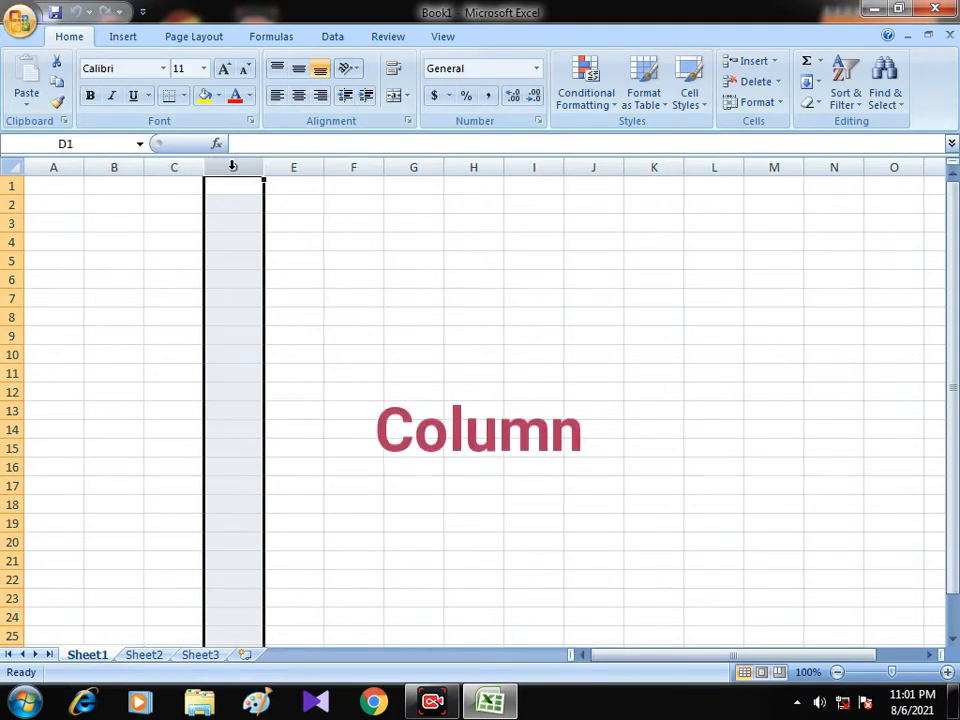
pyautogui.click(58, 165)
pyautogui.click(115, 165)
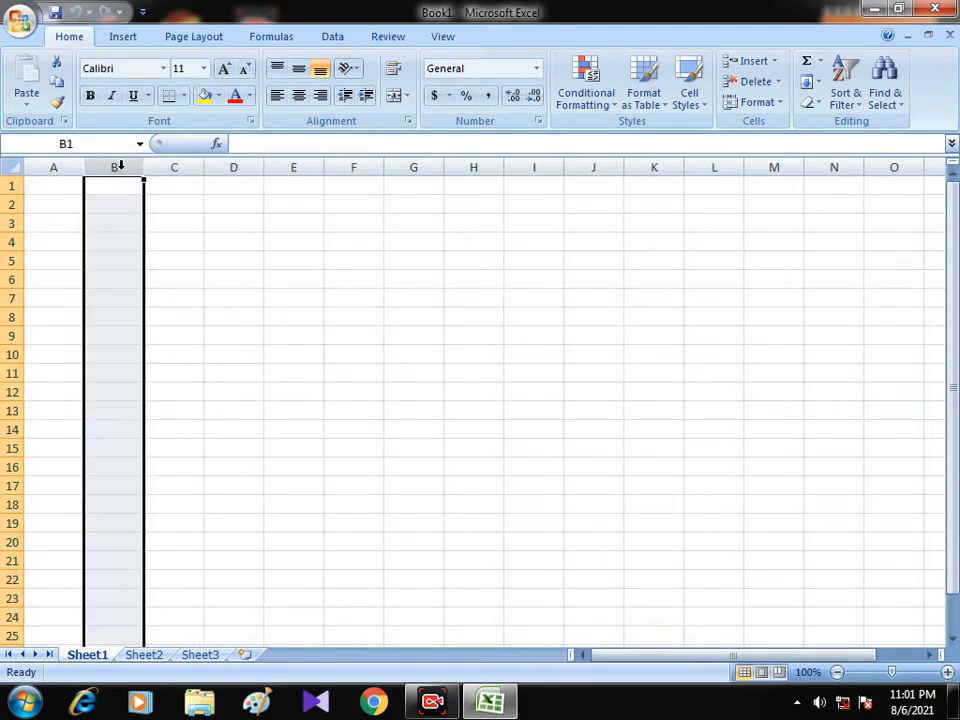
pyautogui.click(158, 166)
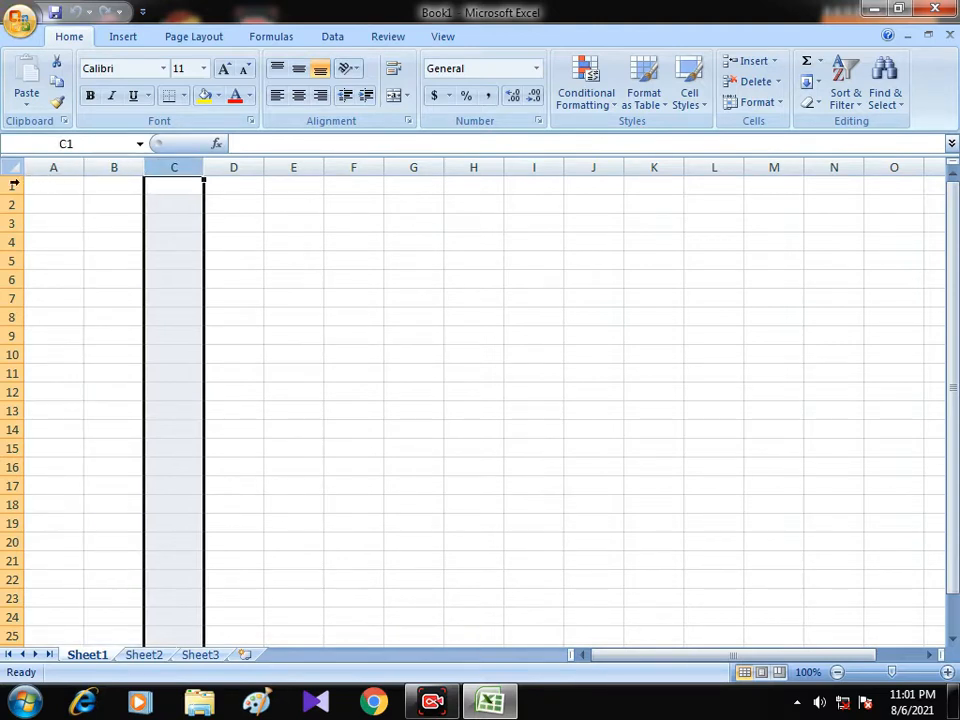
pyautogui.moveTo(5, 186); pyautogui.dragTo(6, 336)
pyautogui.click(6, 223)
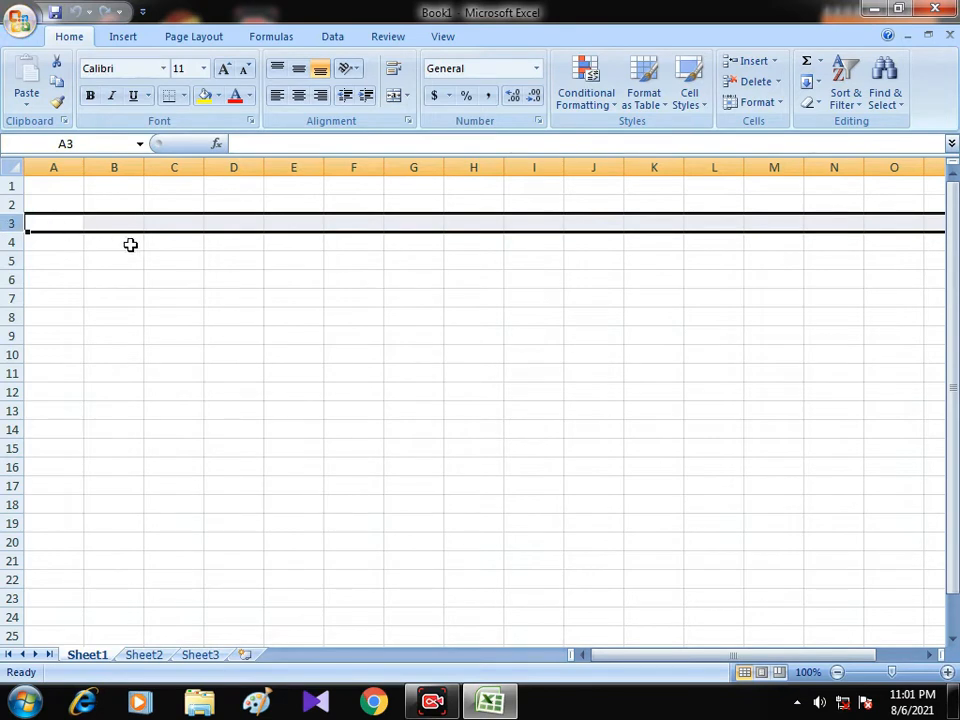
# Demonstrate cell selection with C4, the range C4:L19, and the single cells D8, F9 and F10.
pyautogui.click(174, 245)
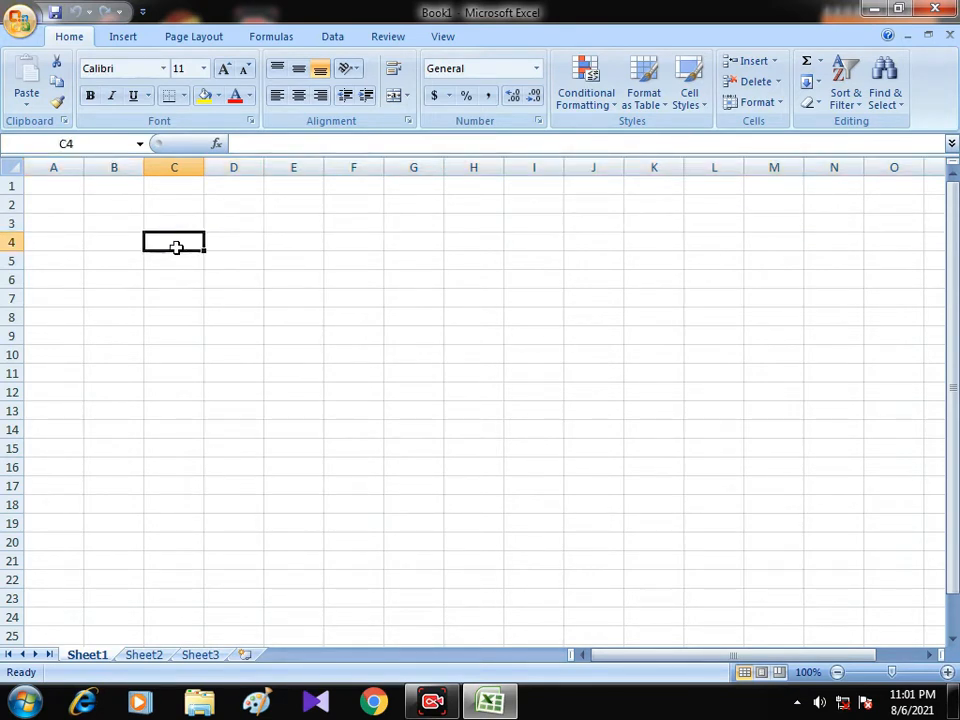
pyautogui.moveTo(175, 247); pyautogui.dragTo(712, 524)
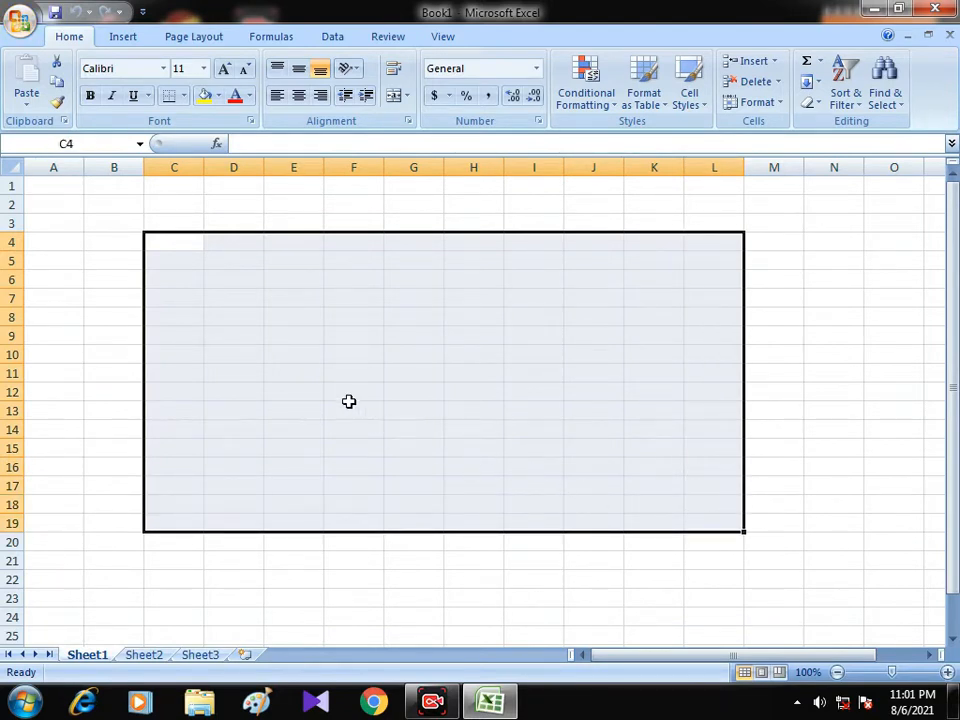
pyautogui.click(246, 316)
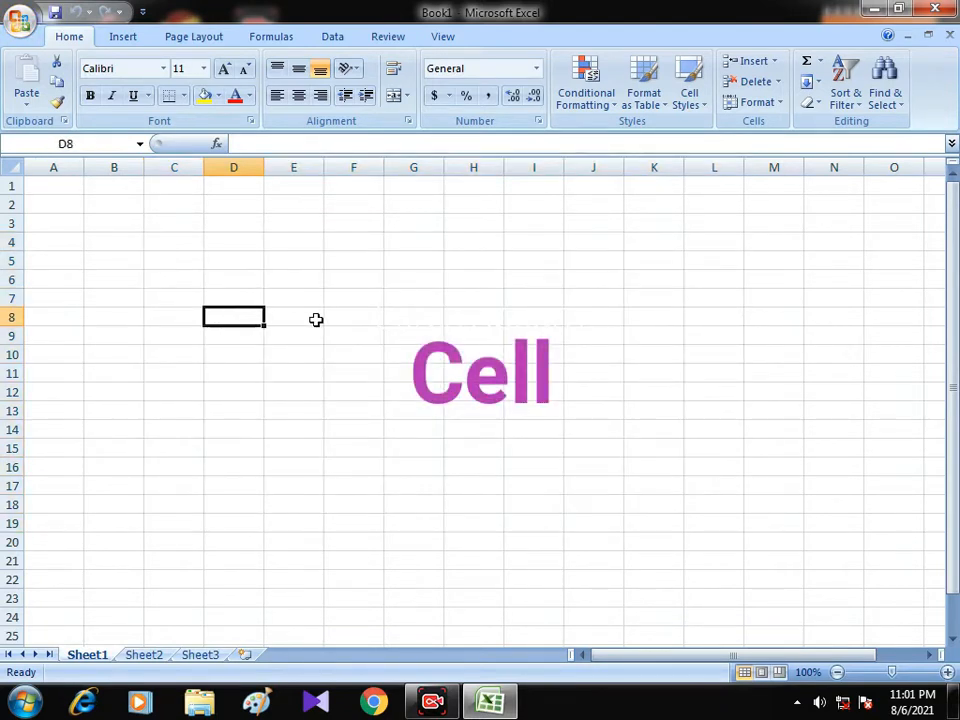
pyautogui.click(370, 340)
pyautogui.click(366, 360)
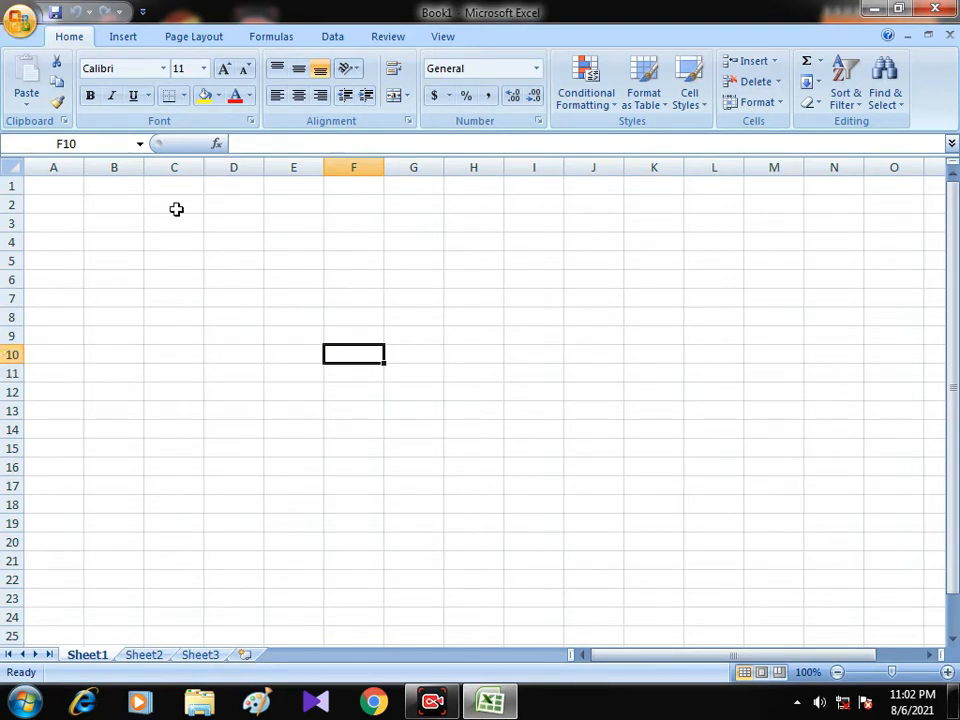
# Select cell H9, highlight its address in the Name Box, and return to the cell.
pyautogui.click(466, 337)
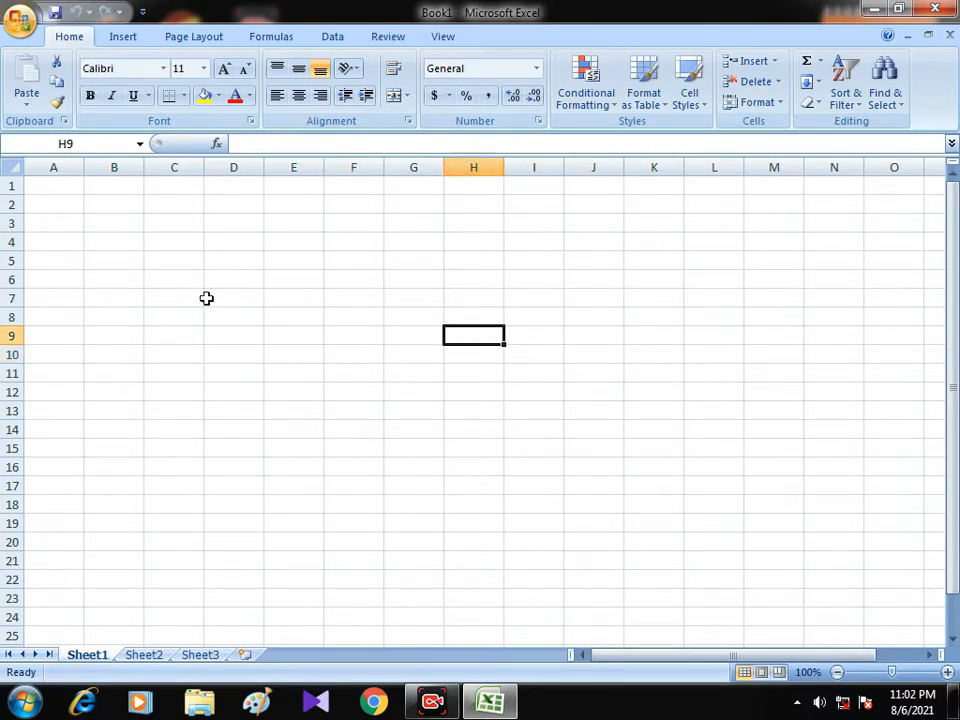
pyautogui.click(30, 143)
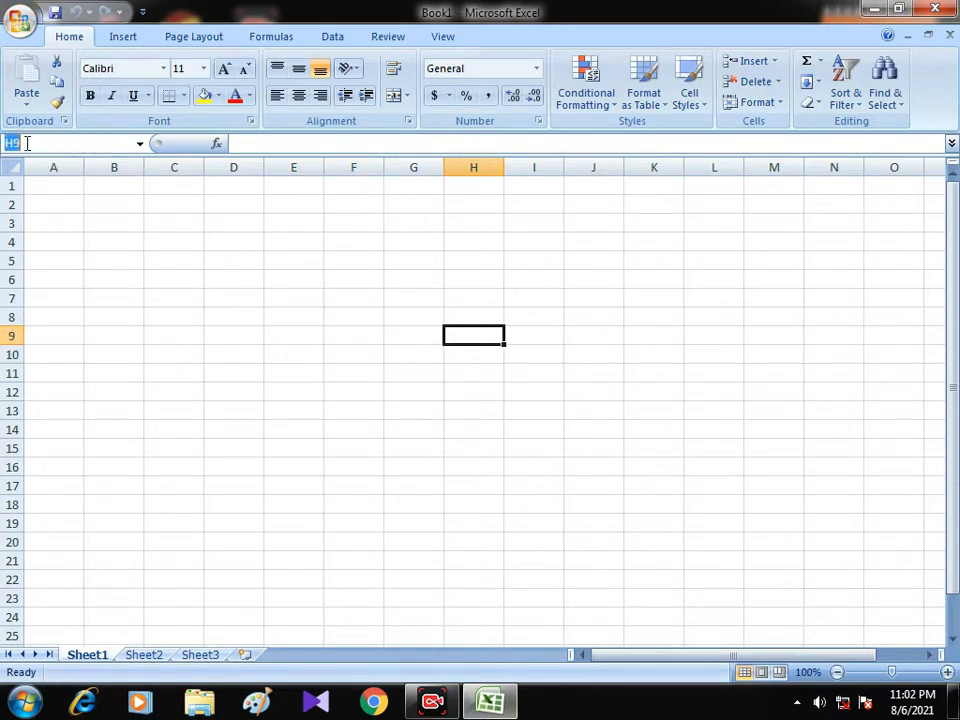
pyautogui.click(28, 143)
pyautogui.click(469, 336)
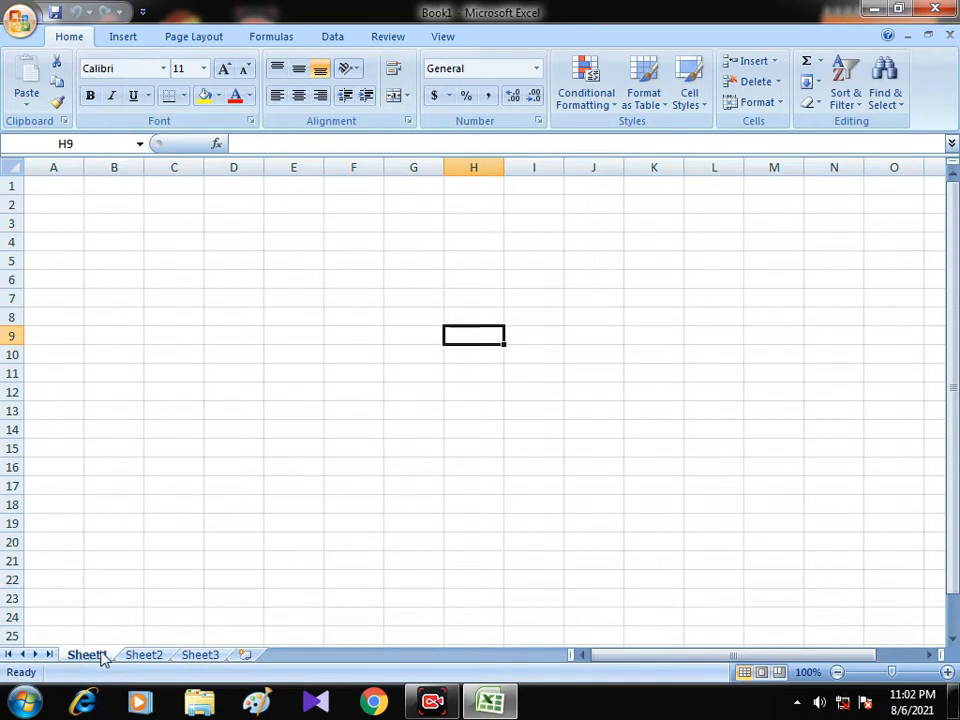
# Delete the Sheet3 worksheet and insert a new blank worksheet after Sheet2.
pyautogui.click(145, 655)
pyautogui.click(202, 655)
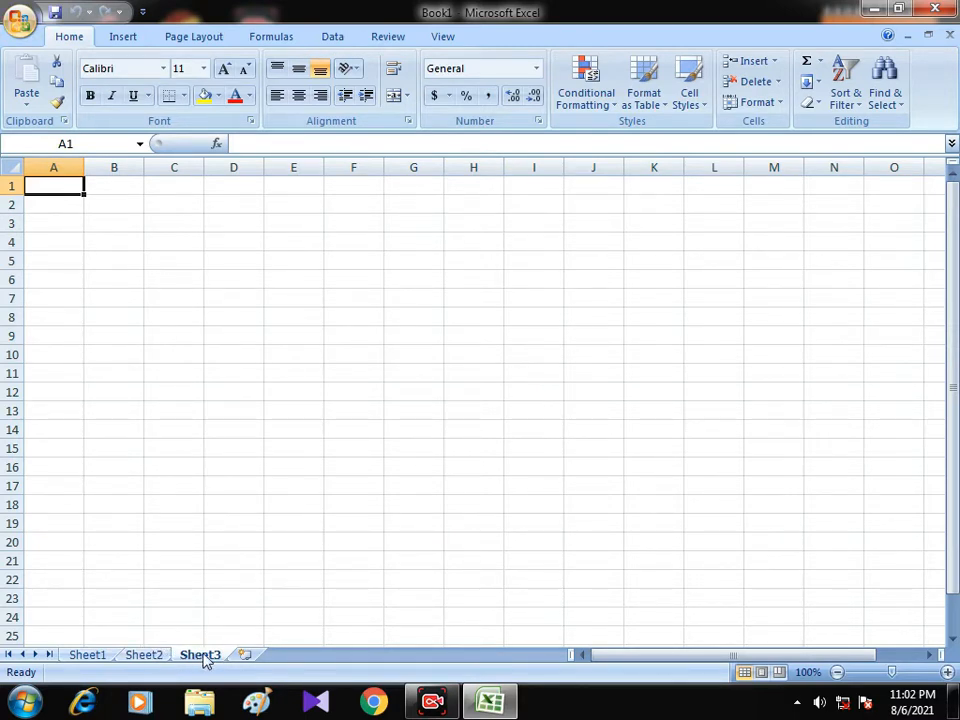
pyautogui.rightClick(204, 660)
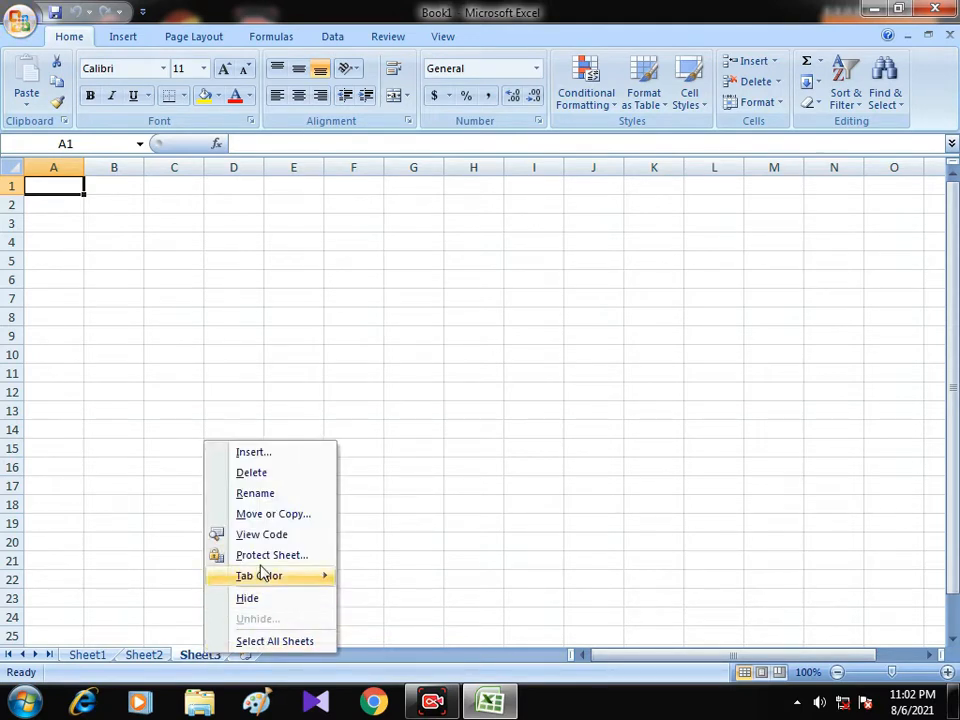
pyautogui.click(252, 474)
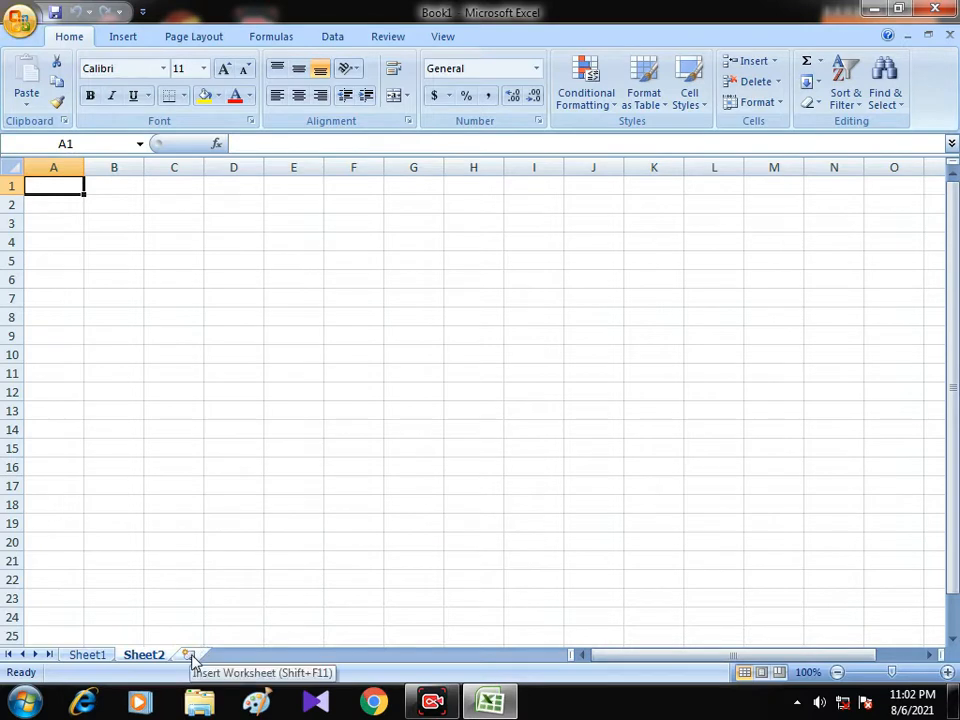
pyautogui.click(189, 655)
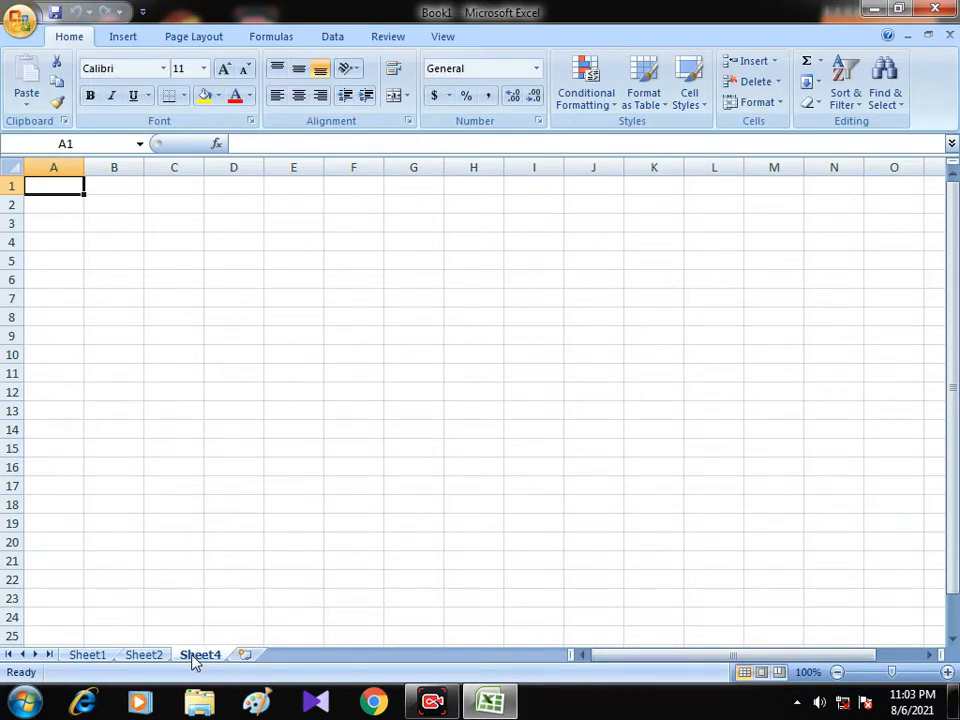
# Rename the Sheet1 worksheet as Example.
pyautogui.click(157, 656)
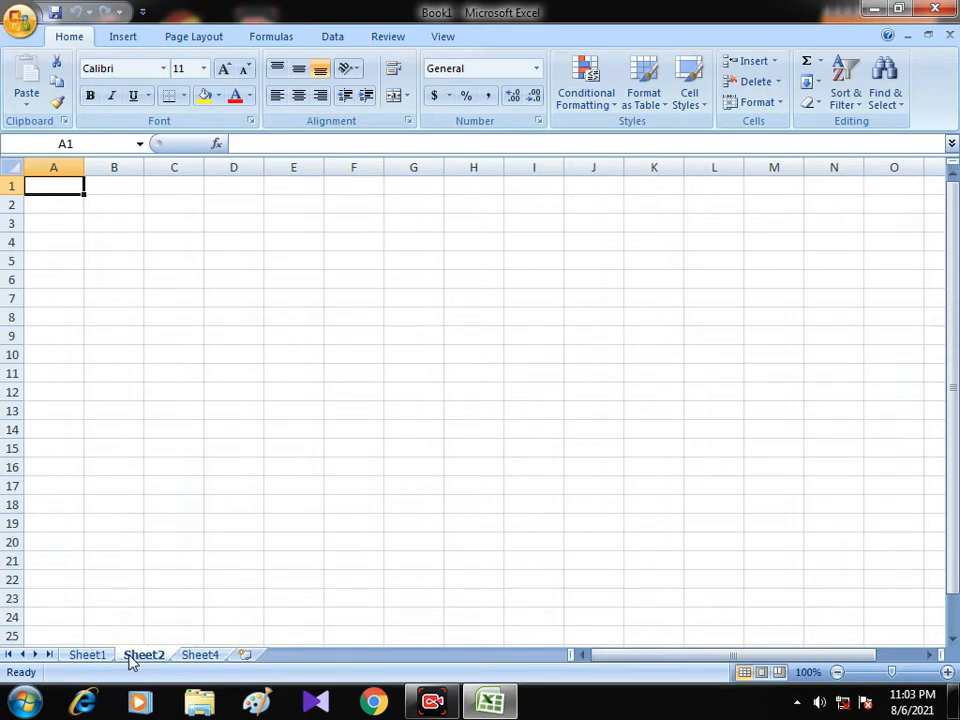
pyautogui.click(88, 658)
pyautogui.rightClick(88, 660)
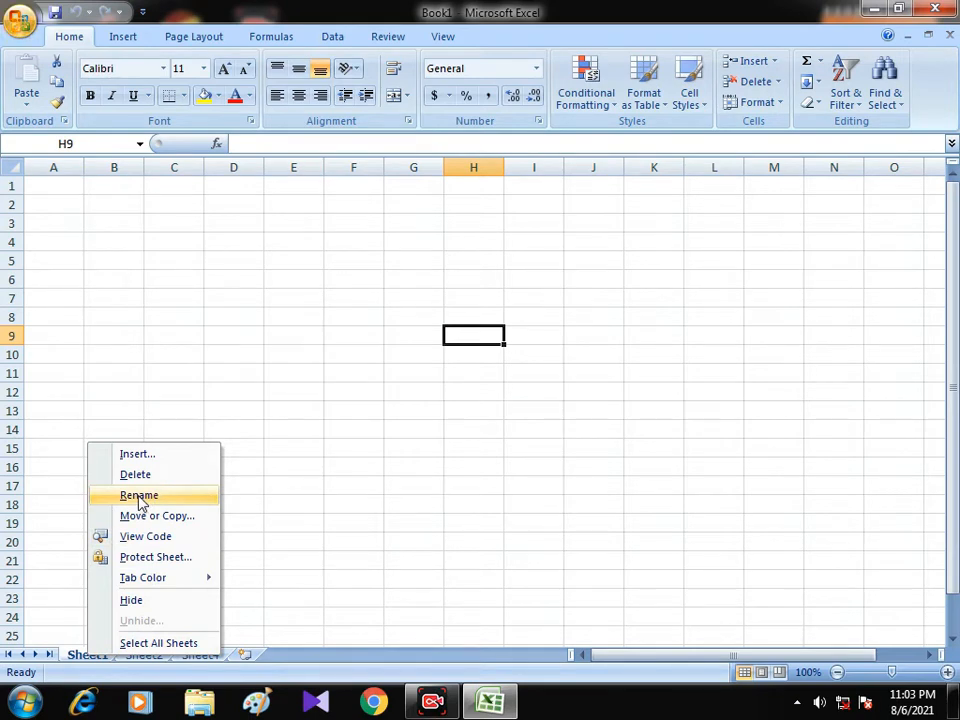
pyautogui.click(139, 497)
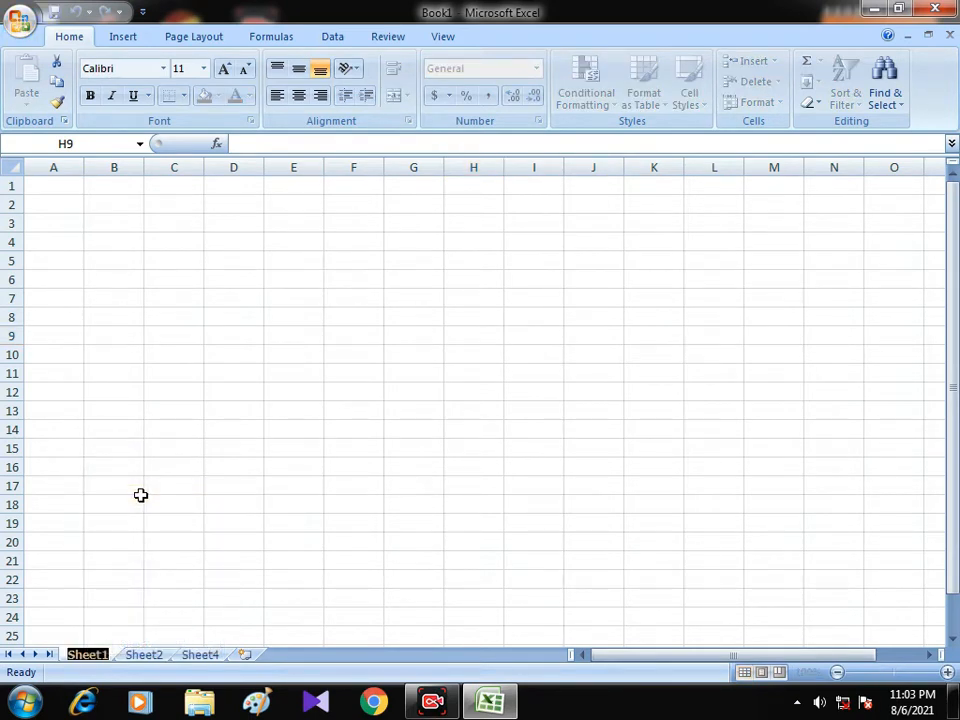
pyautogui.write('Ex')
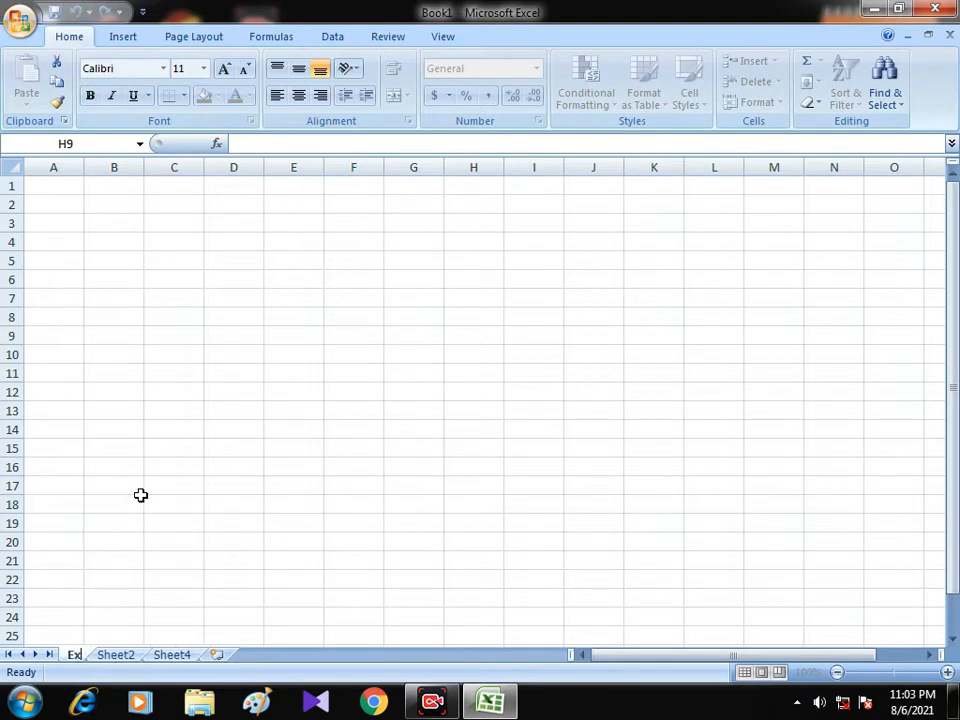
pyautogui.write('a')
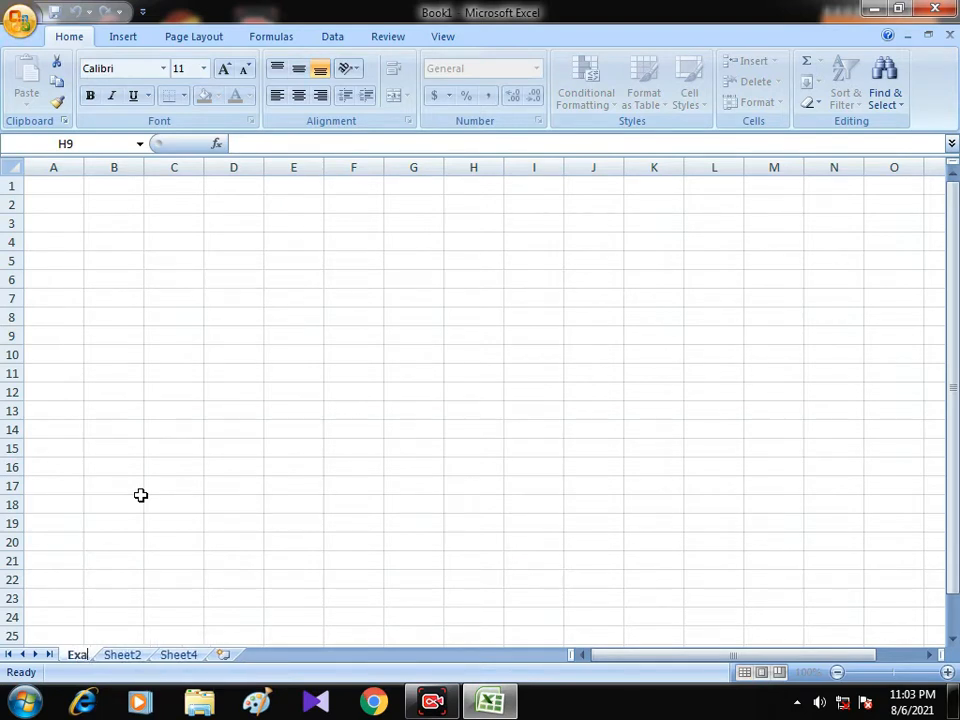
pyautogui.write('mpl')
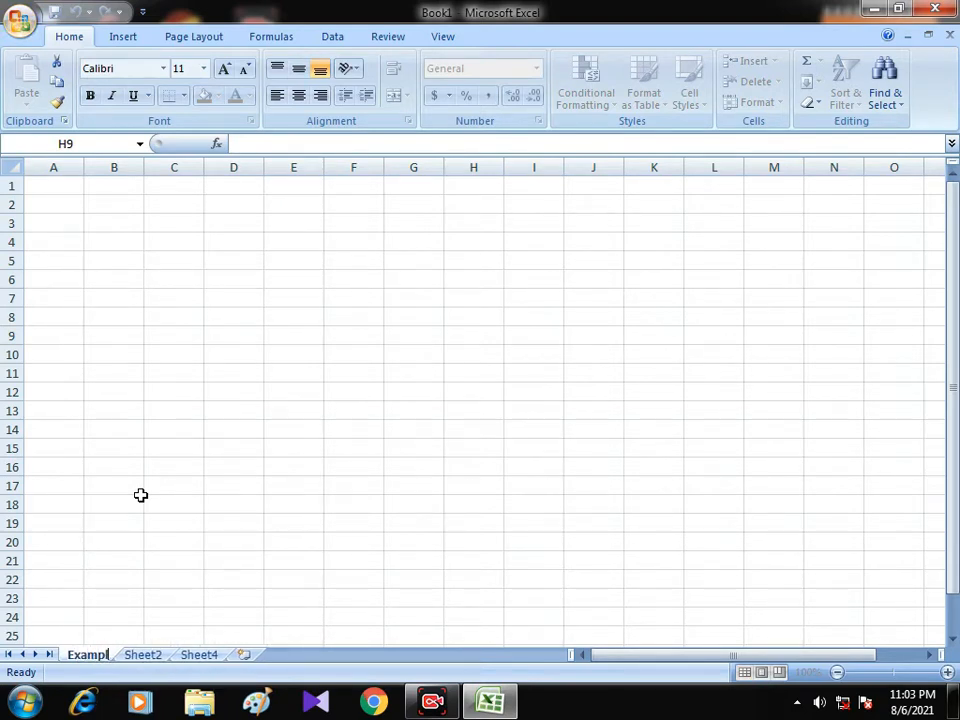
pyautogui.write('e')
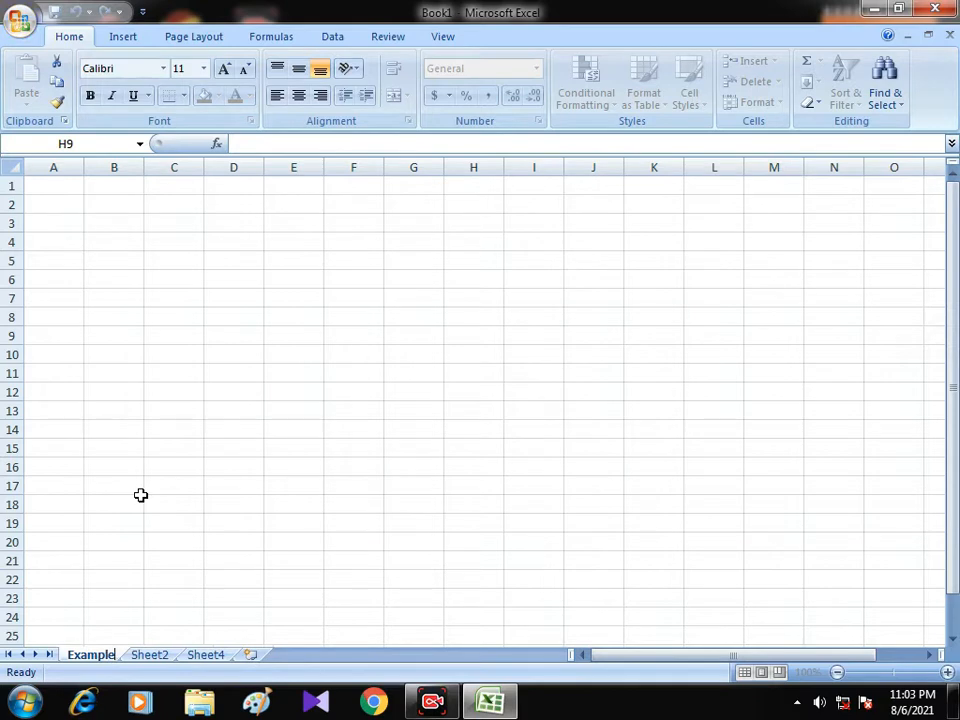
pyautogui.click(142, 500)
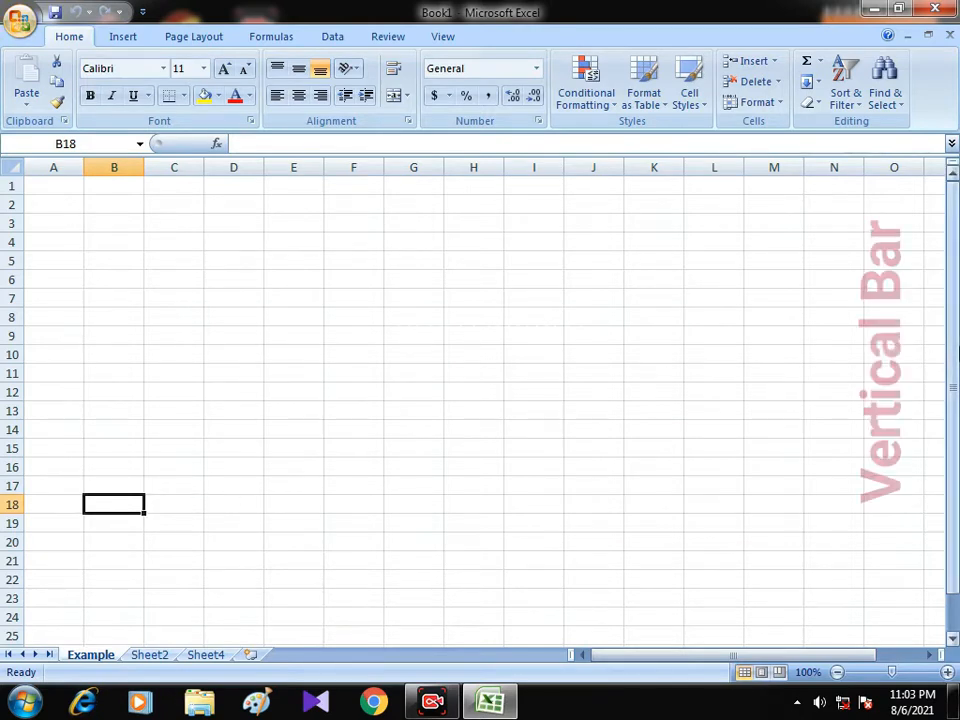
pyautogui.moveTo(952, 384)
pyautogui.mouseDown()
pyautogui.moveTo(949, 407)
pyautogui.moveTo(950, 380)
pyautogui.mouseUp()
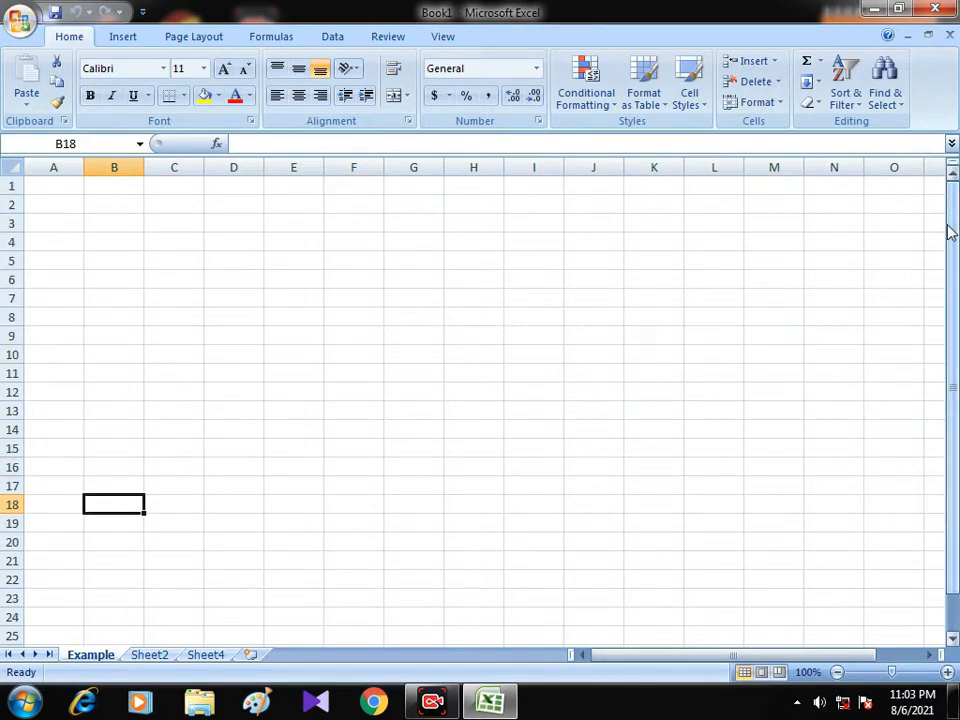
pyautogui.moveTo(951, 305); pyautogui.dragTo(955, 300)
pyautogui.moveTo(772, 655)
pyautogui.mouseDown()
pyautogui.moveTo(830, 662)
pyautogui.moveTo(785, 664)
pyautogui.mouseUp()
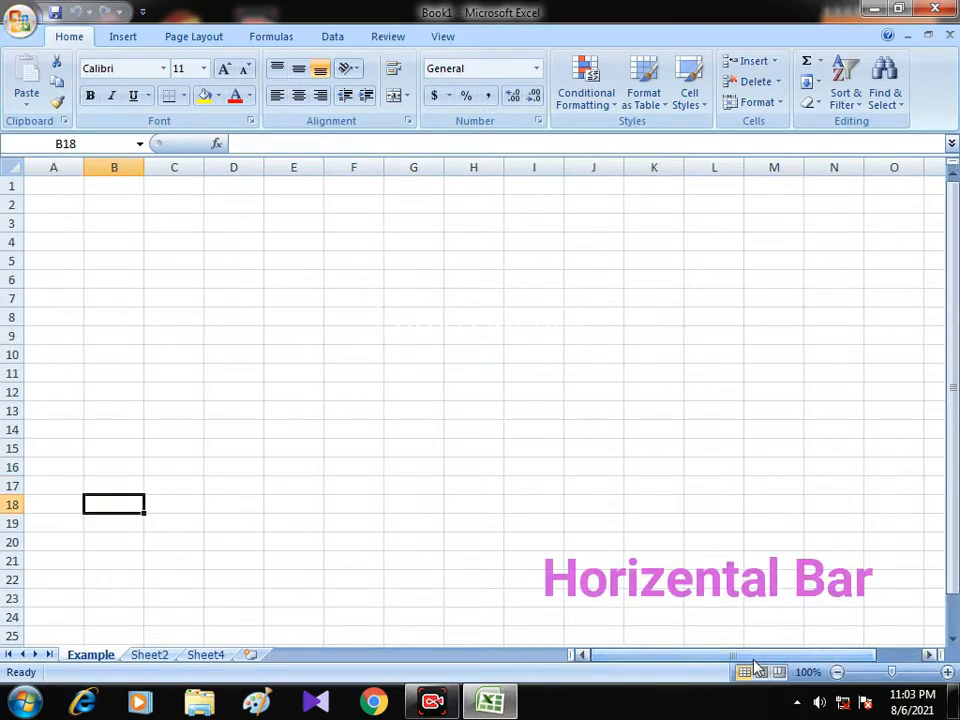
# Enlarge the worksheet view to 157% and reduce the zoom to 70%.
pyautogui.click(947, 673)
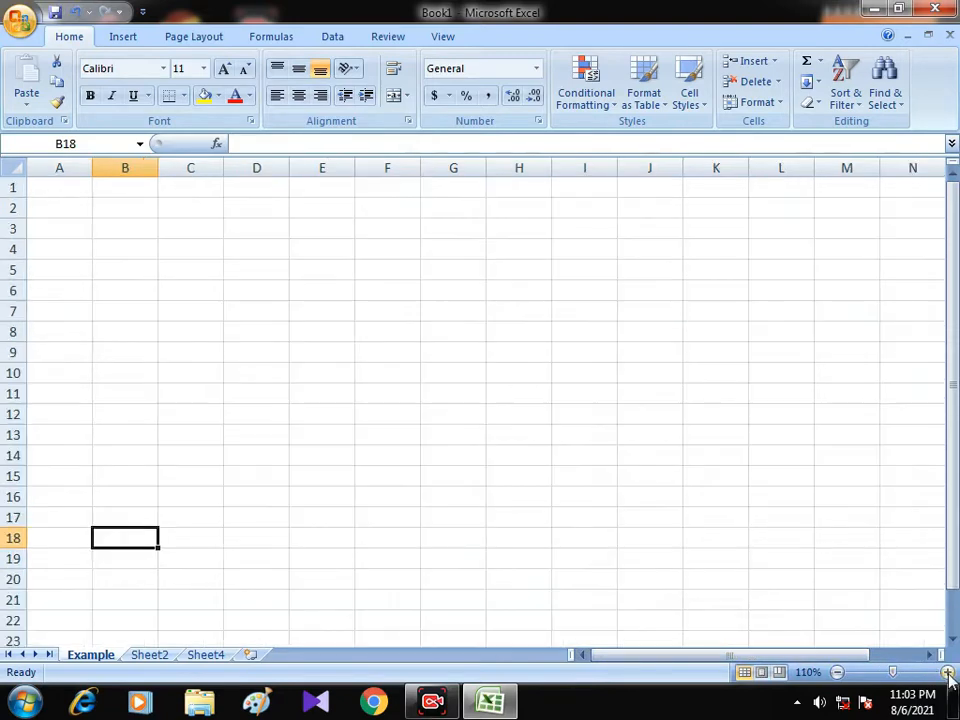
pyautogui.click(947, 673)
pyautogui.click(837, 673)
pyautogui.moveTo(896, 673)
pyautogui.mouseDown()
pyautogui.moveTo(887, 673)
pyautogui.moveTo(900, 677)
pyautogui.mouseUp()
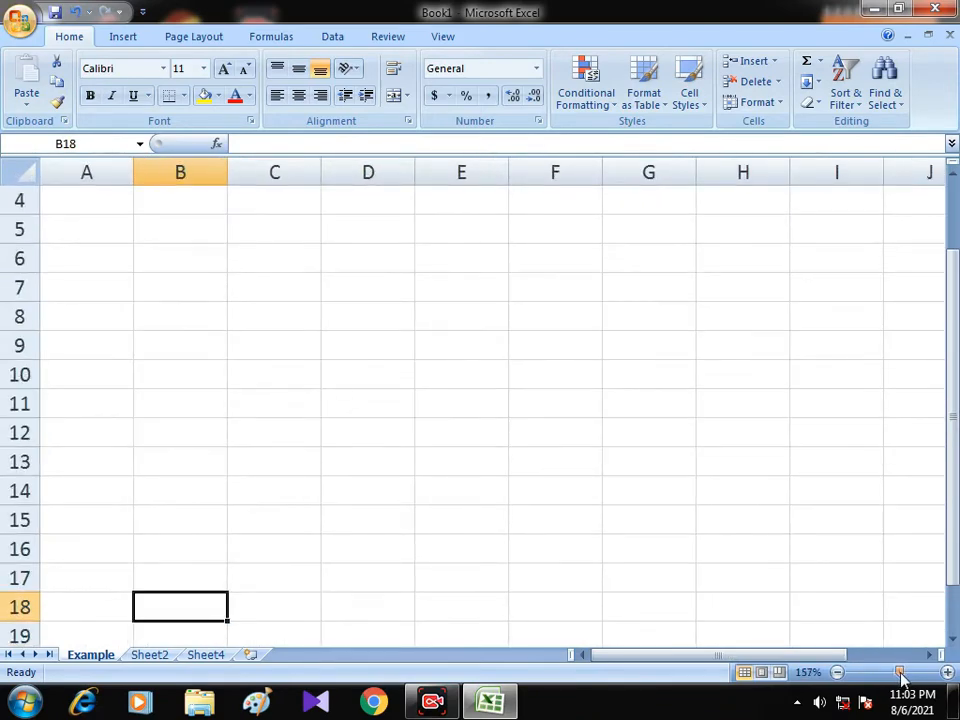
pyautogui.click(839, 673)
pyautogui.click(839, 673)
pyautogui.click(839, 673)
pyautogui.click(839, 673)
pyautogui.click(839, 673)
pyautogui.click(839, 673)
pyautogui.click(839, 673)
pyautogui.click(839, 673)
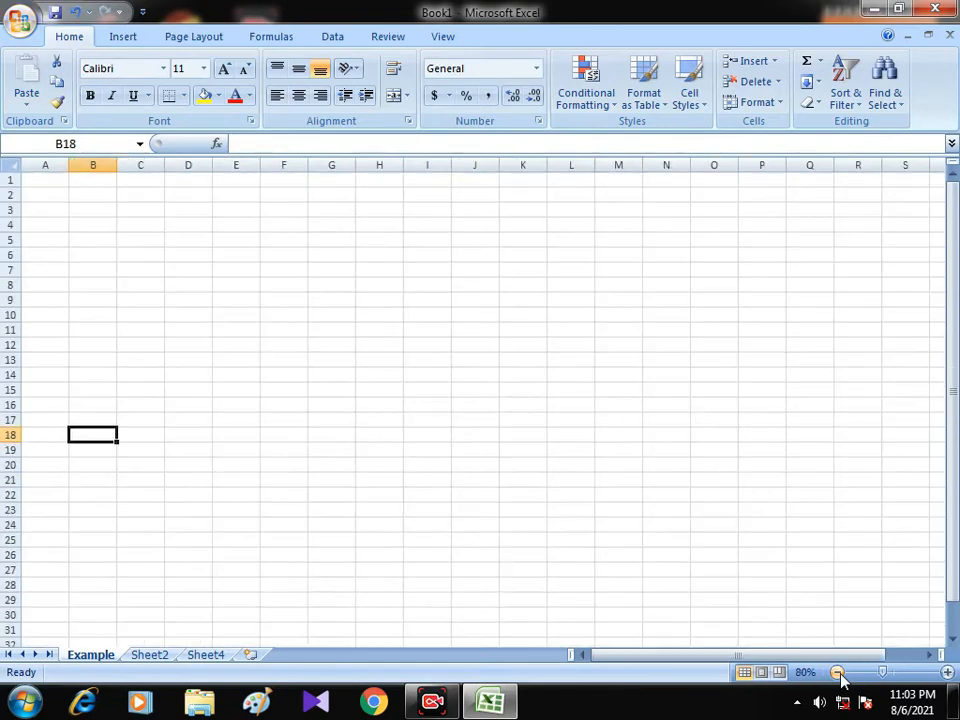
pyautogui.click(839, 673)
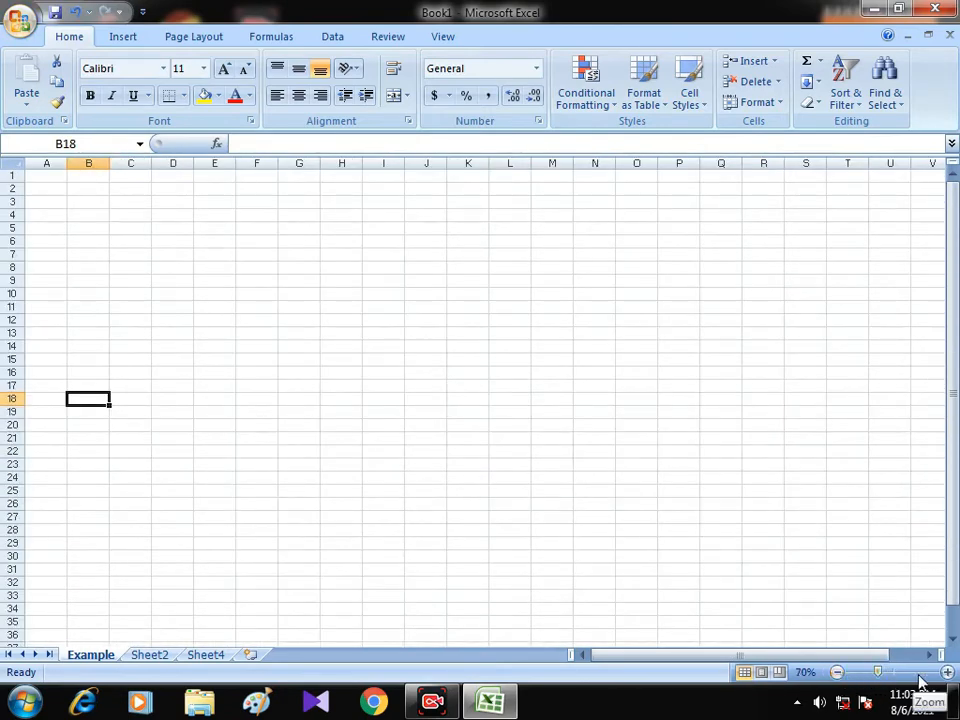
# Enlarge the worksheet view to 150% and select cell D5.
pyautogui.click(948, 673)
pyautogui.click(948, 673)
pyautogui.click(948, 673)
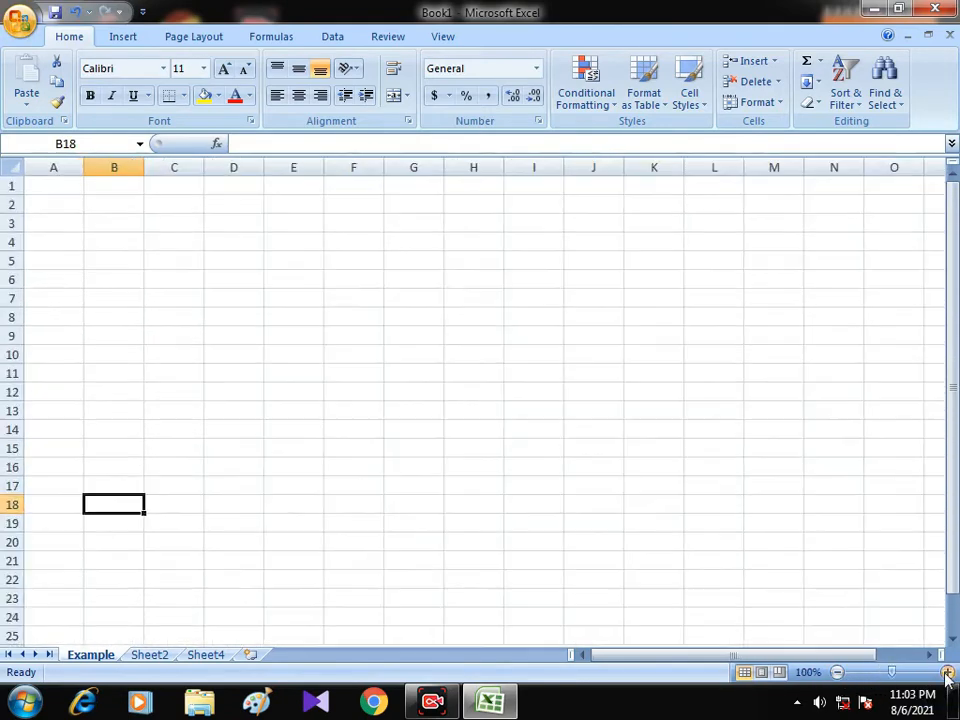
pyautogui.click(948, 673)
pyautogui.click(948, 673)
pyautogui.click(948, 673)
pyautogui.click(948, 673)
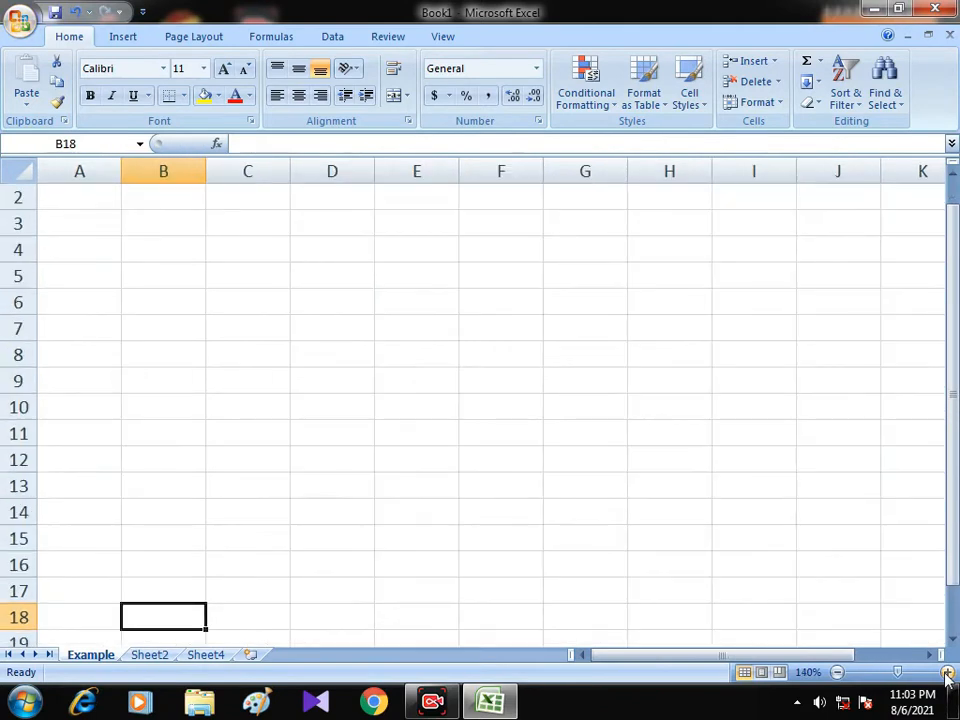
pyautogui.click(948, 673)
pyautogui.scroll(1, 453, 489)
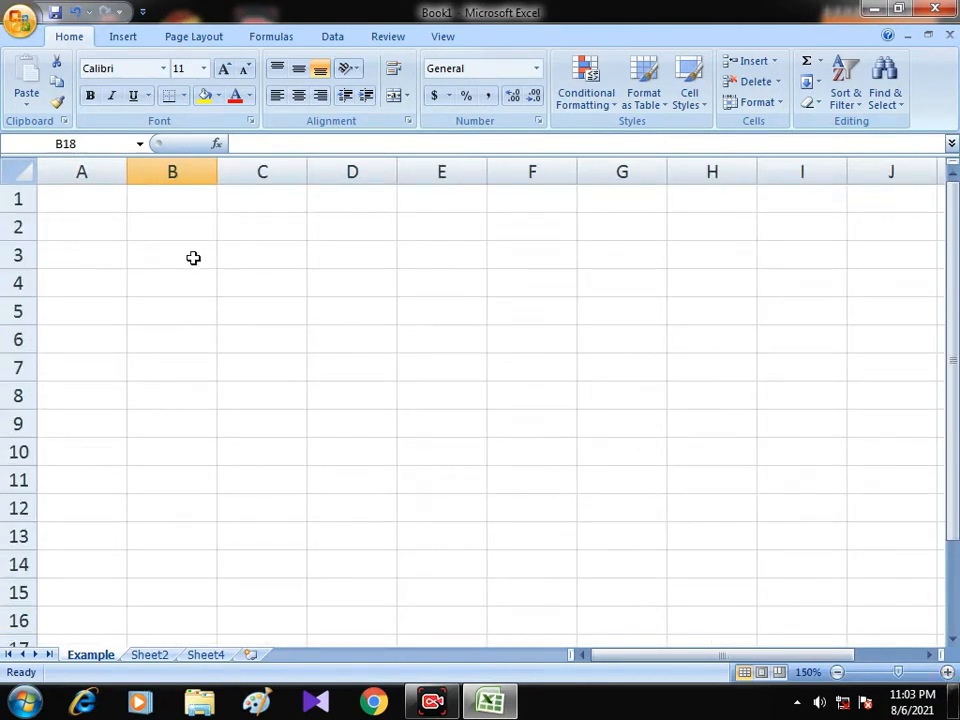
pyautogui.moveTo(90, 228); pyautogui.dragTo(385, 364)
pyautogui.click(328, 313)
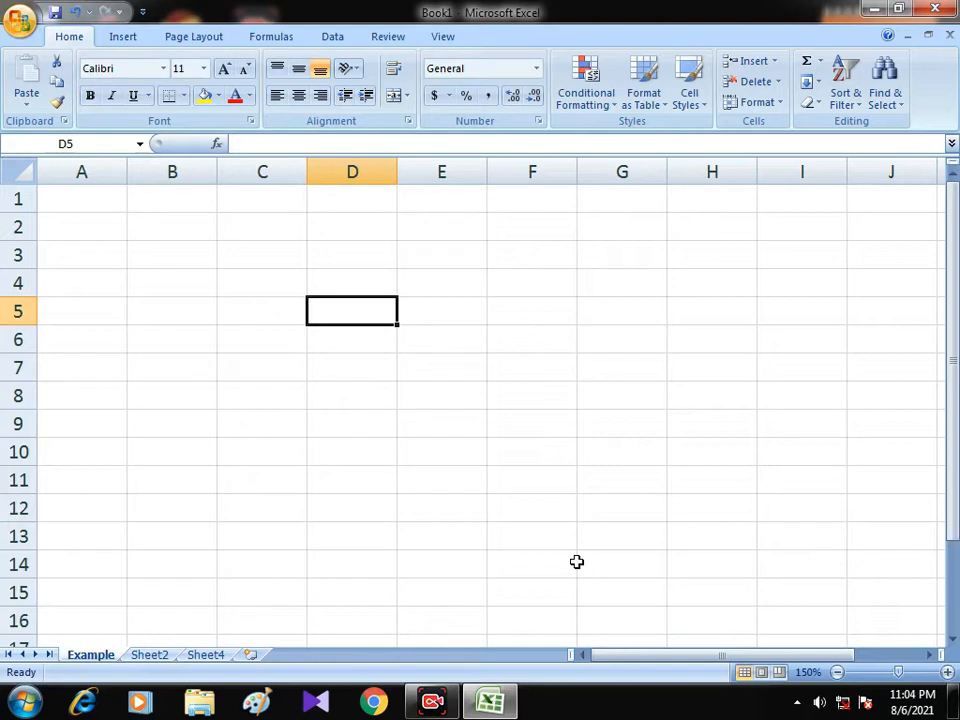
# Enter 1 in cell B4 and fill it down to B15 as a number series.
pyautogui.click(184, 284)
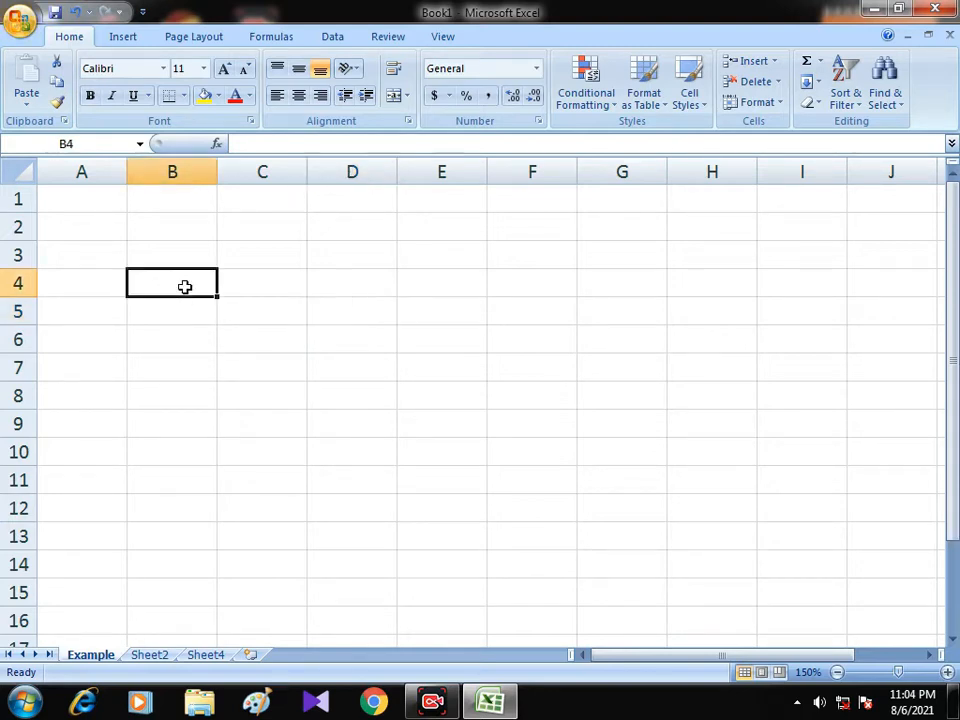
pyautogui.write('1')
pyautogui.press('Return')
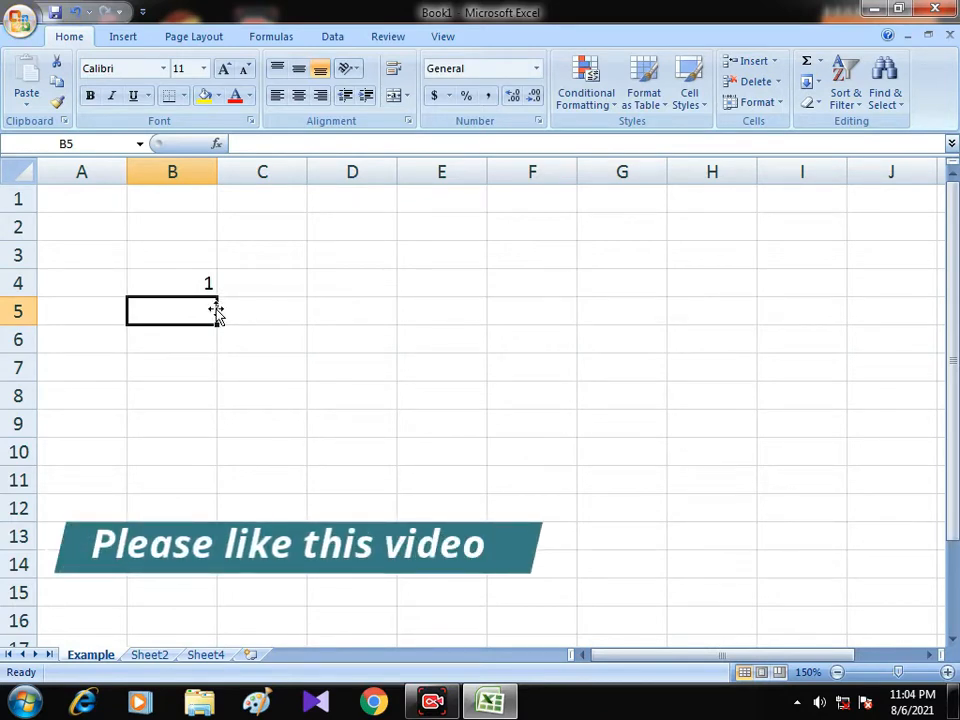
pyautogui.click(210, 283)
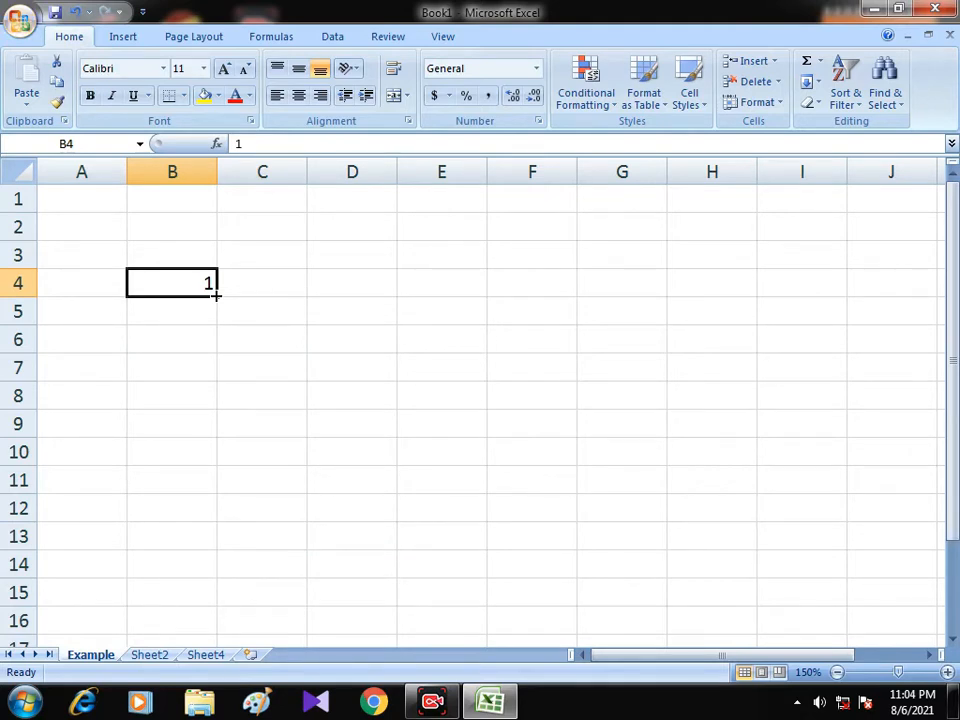
pyautogui.moveTo(215, 295); pyautogui.dragTo(188, 601)
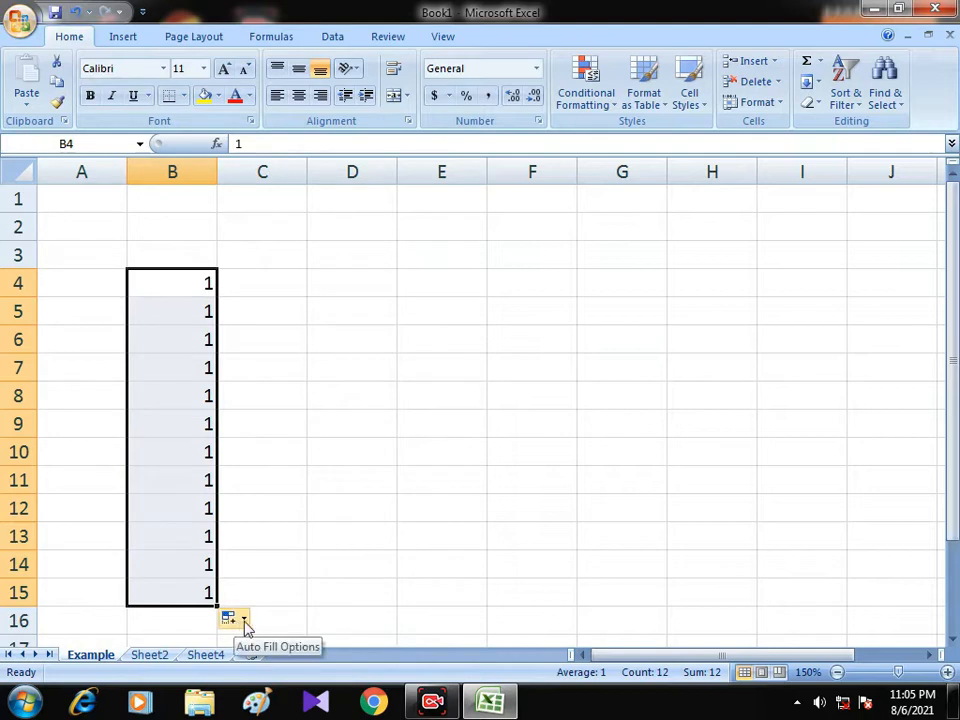
pyautogui.click(245, 621)
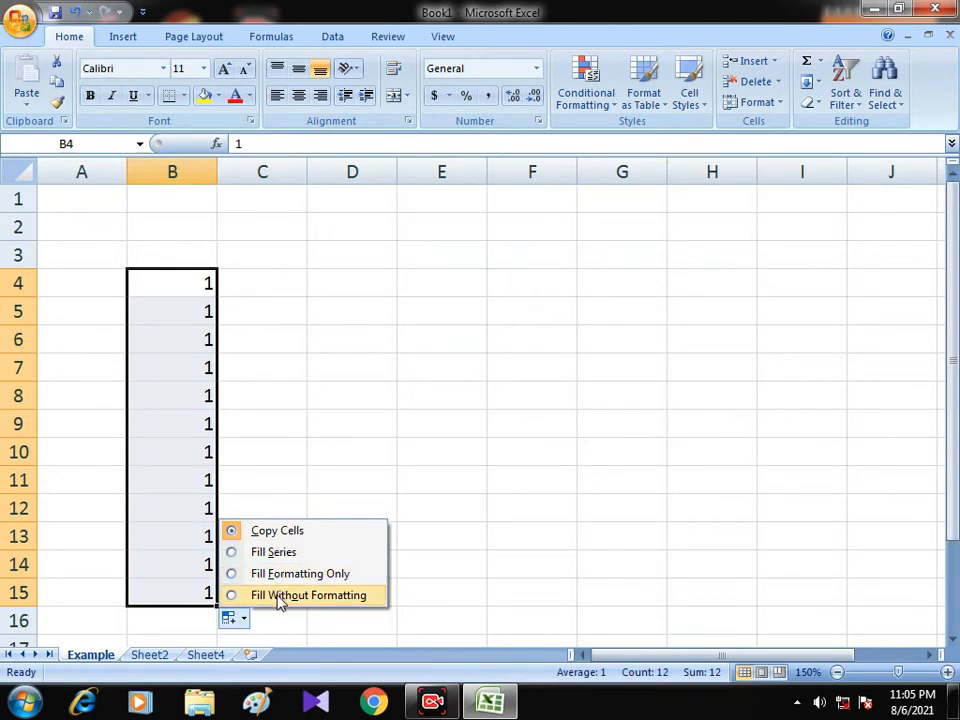
pyautogui.click(274, 553)
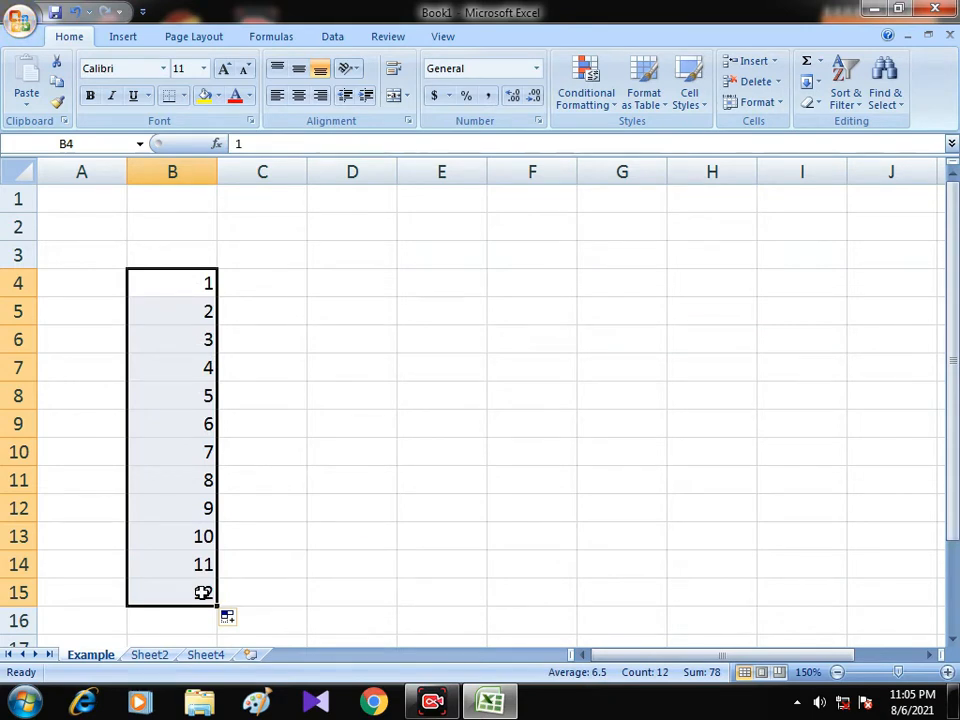
pyautogui.click(258, 285)
pyautogui.write('1')
pyautogui.press('Return')
pyautogui.write('2')
pyautogui.press('Return')
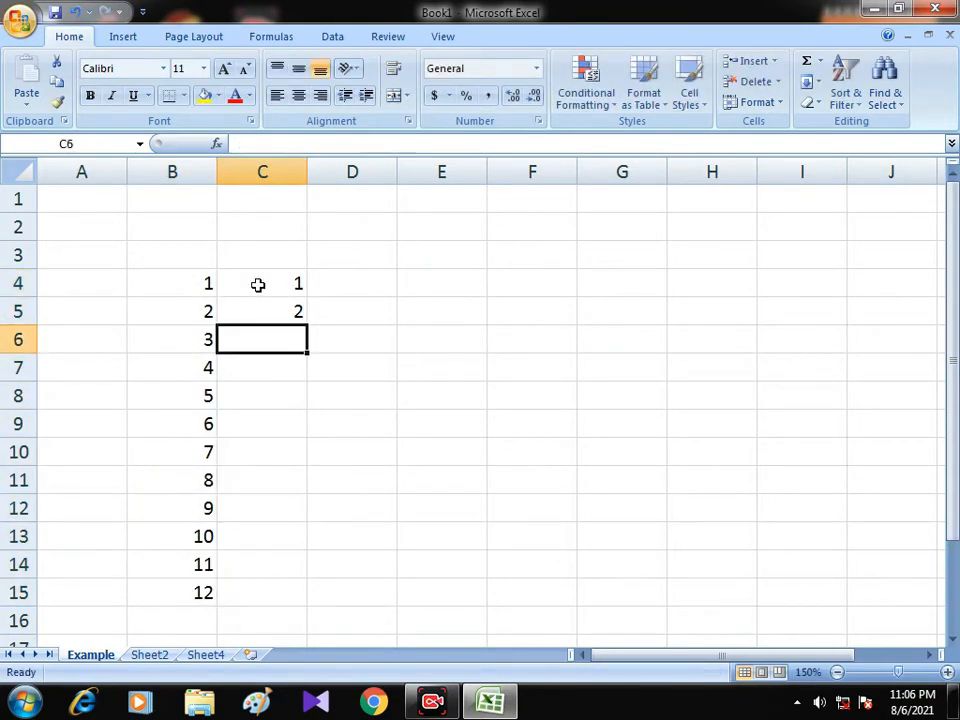
pyautogui.write('3')
pyautogui.press('Return')
pyautogui.hotkey('ctrl', 'z')
pyautogui.hotkey('ctrl', 'z')
pyautogui.hotkey('ctrl', 'z')
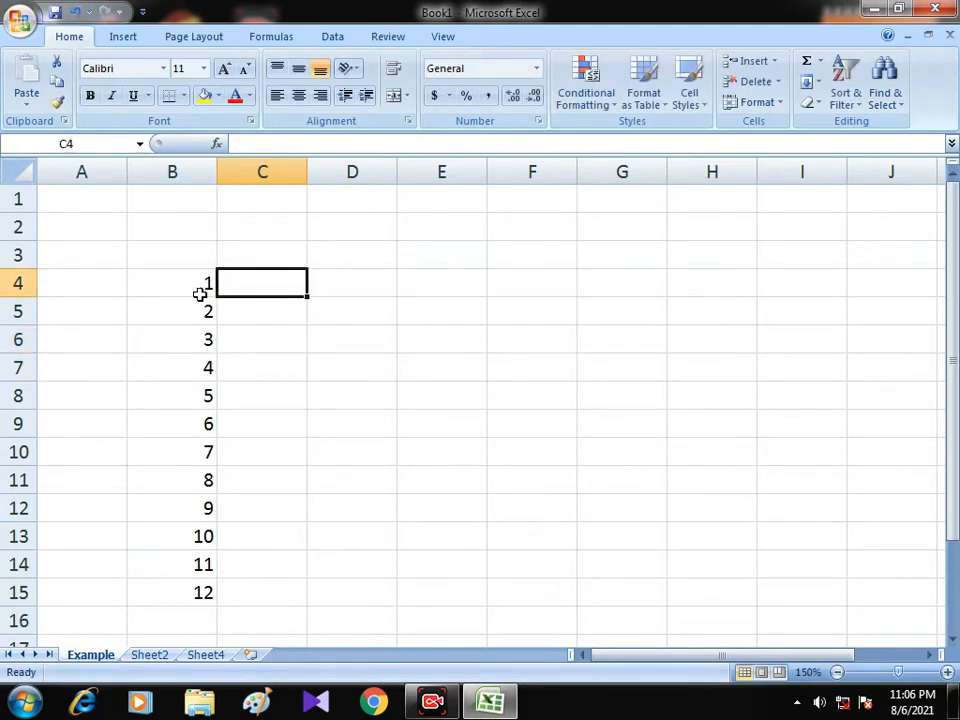
pyautogui.moveTo(203, 283); pyautogui.dragTo(195, 596)
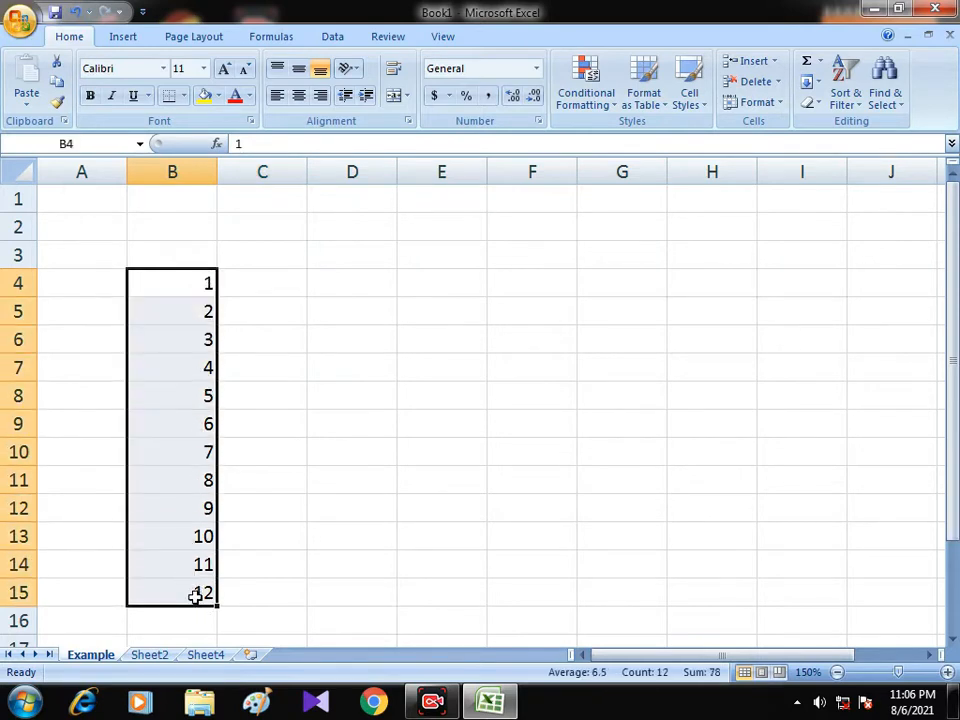
pyautogui.click(190, 310)
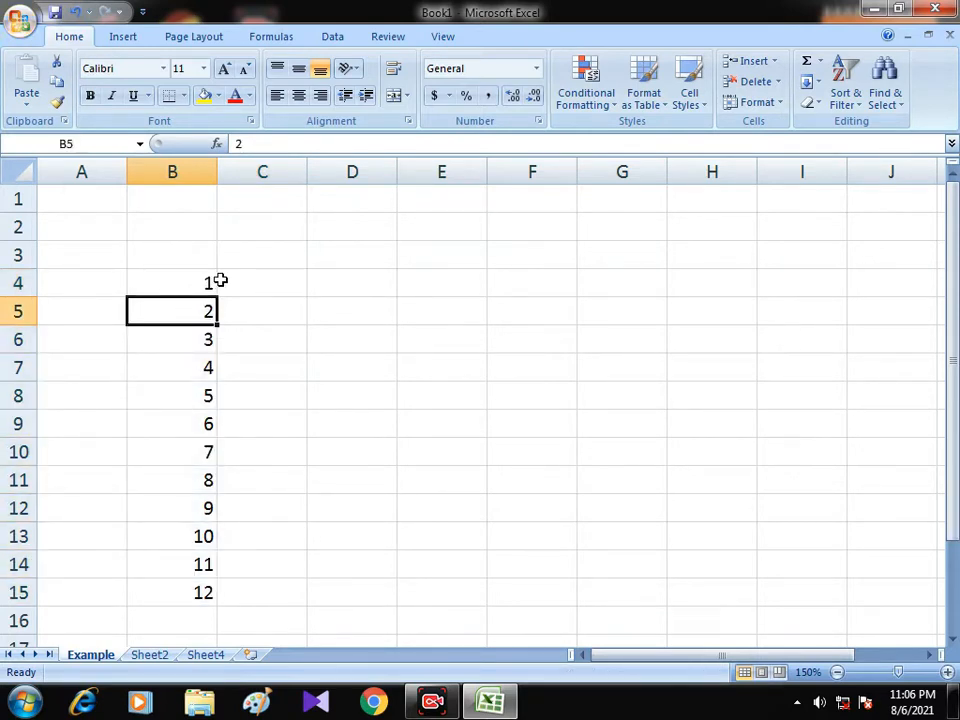
# Enter 1 in A4 and 2 in A5, and extend the series from these two cells down to A15.
pyautogui.click(120, 285)
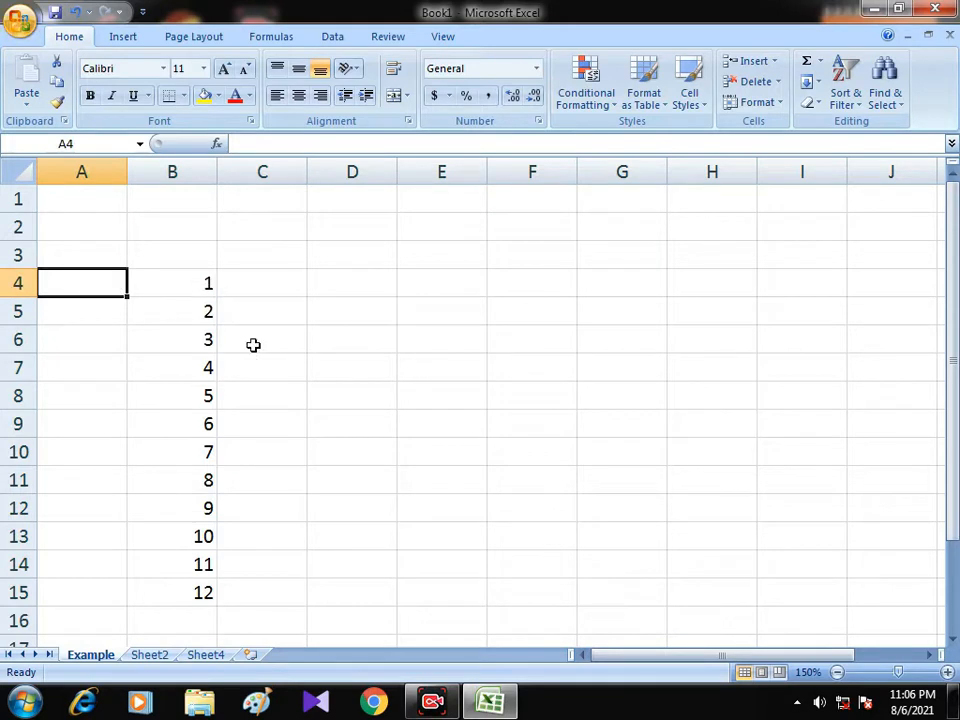
pyautogui.write('1')
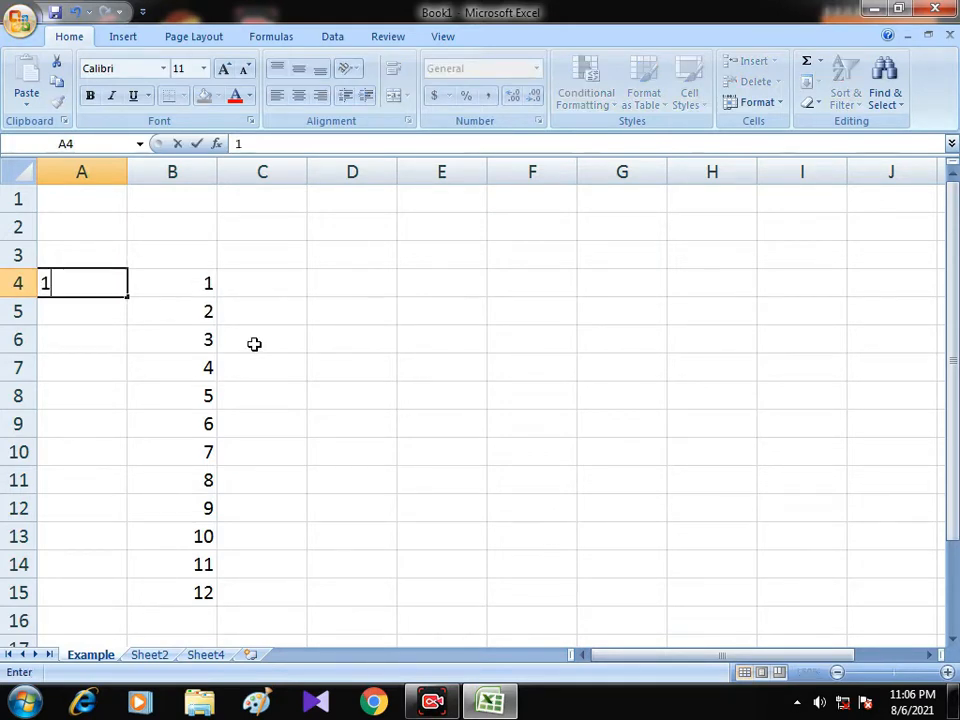
pyautogui.press('Return')
pyautogui.write('2')
pyautogui.press('Return')
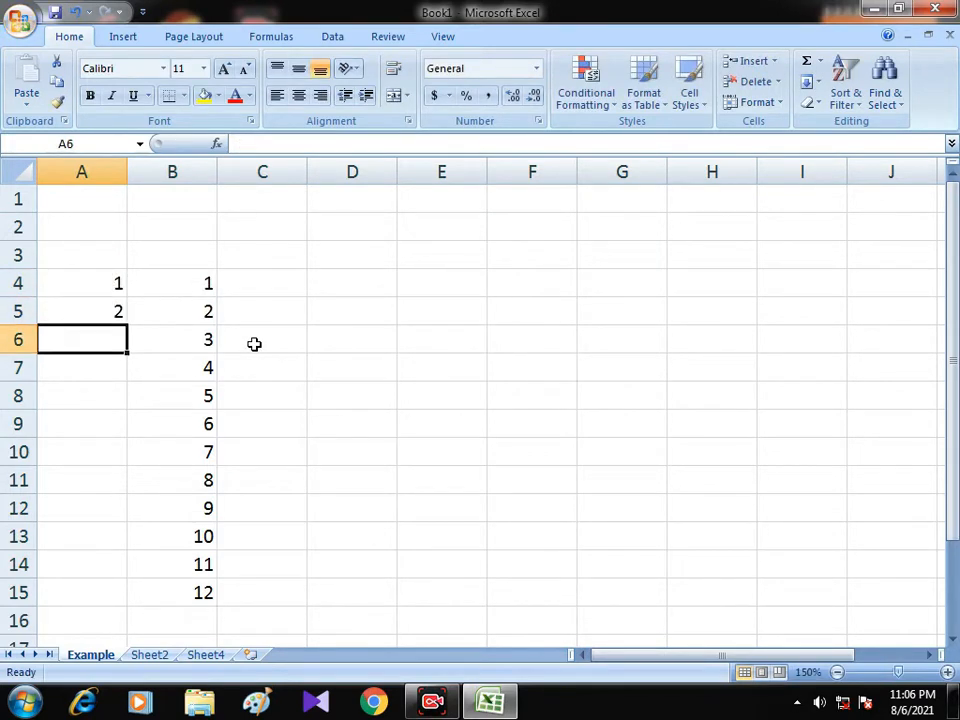
pyautogui.click(108, 282)
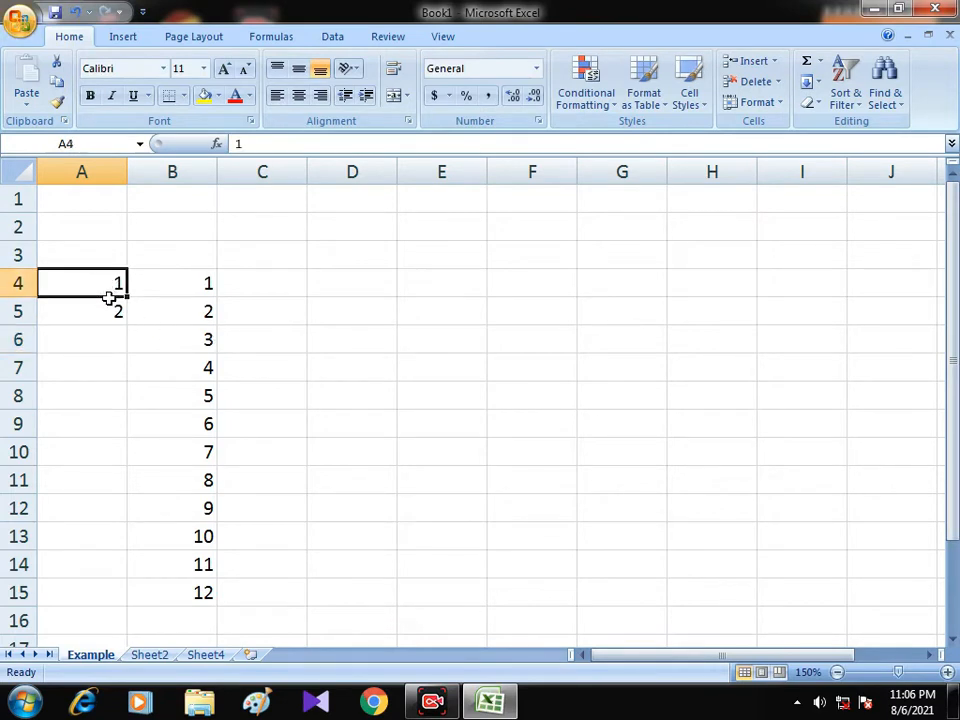
pyautogui.moveTo(108, 297); pyautogui.dragTo(122, 596)
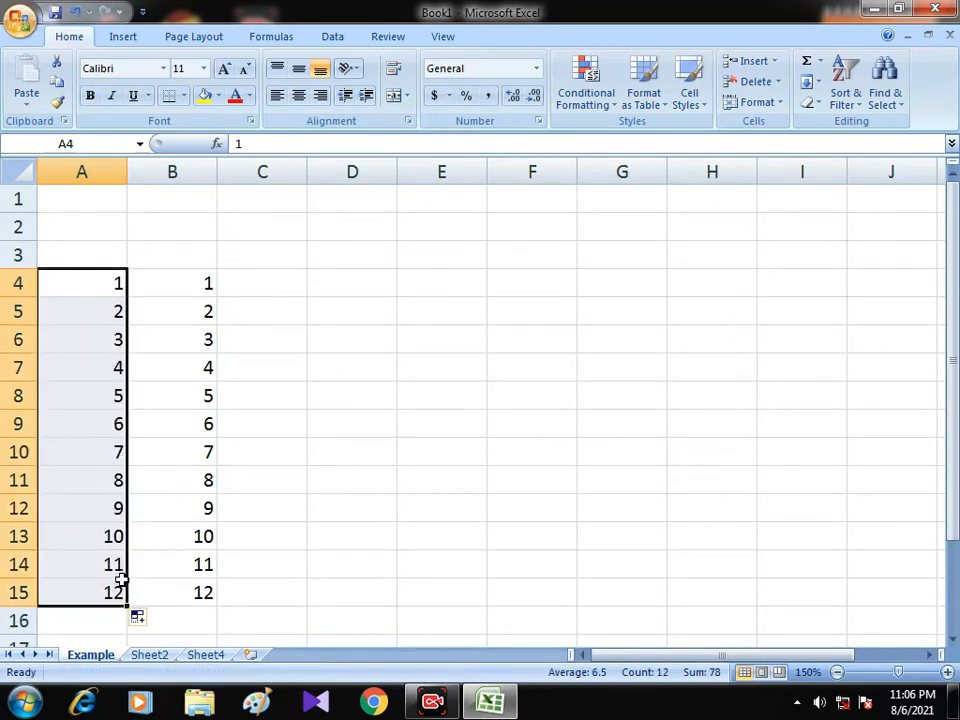
pyautogui.click(120, 584)
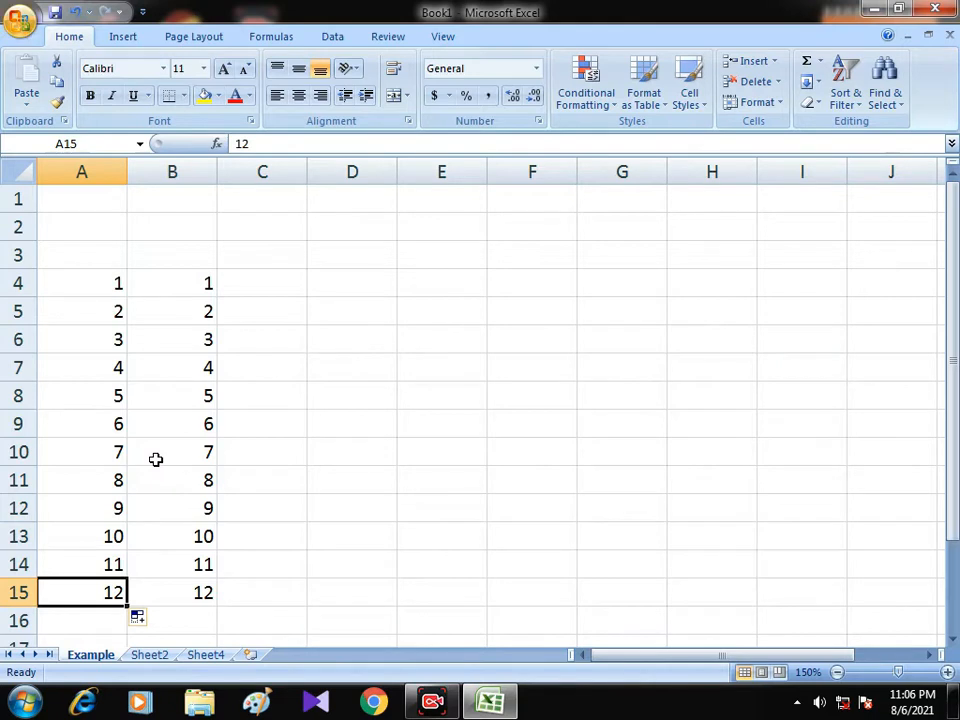
# Enter January in cell C4 and fill the month names down to C15.
pyautogui.click(262, 282)
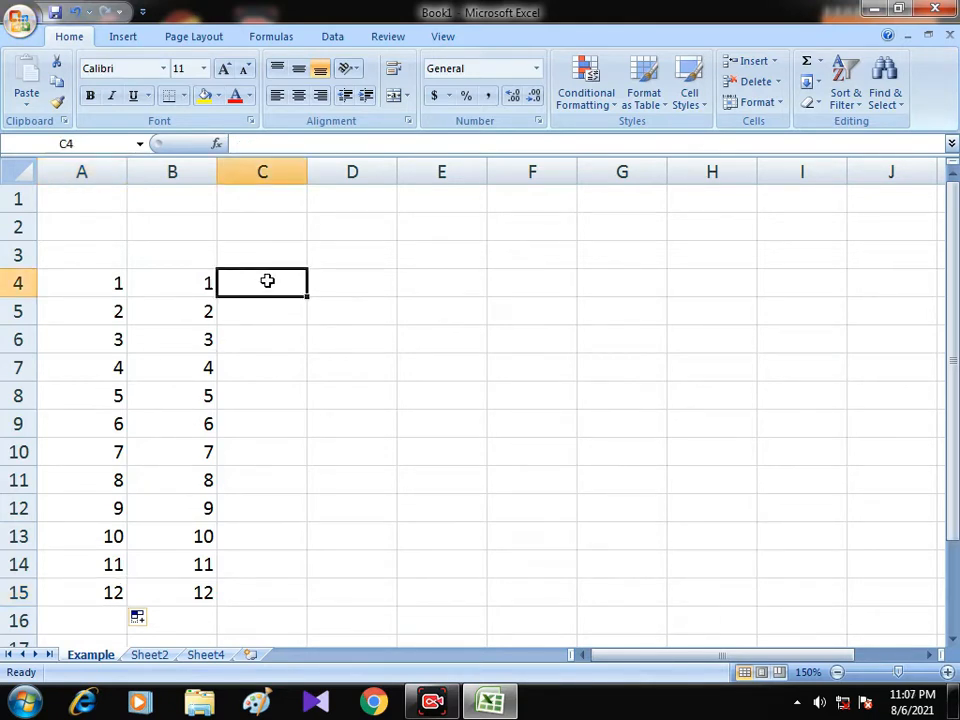
pyautogui.write('January')
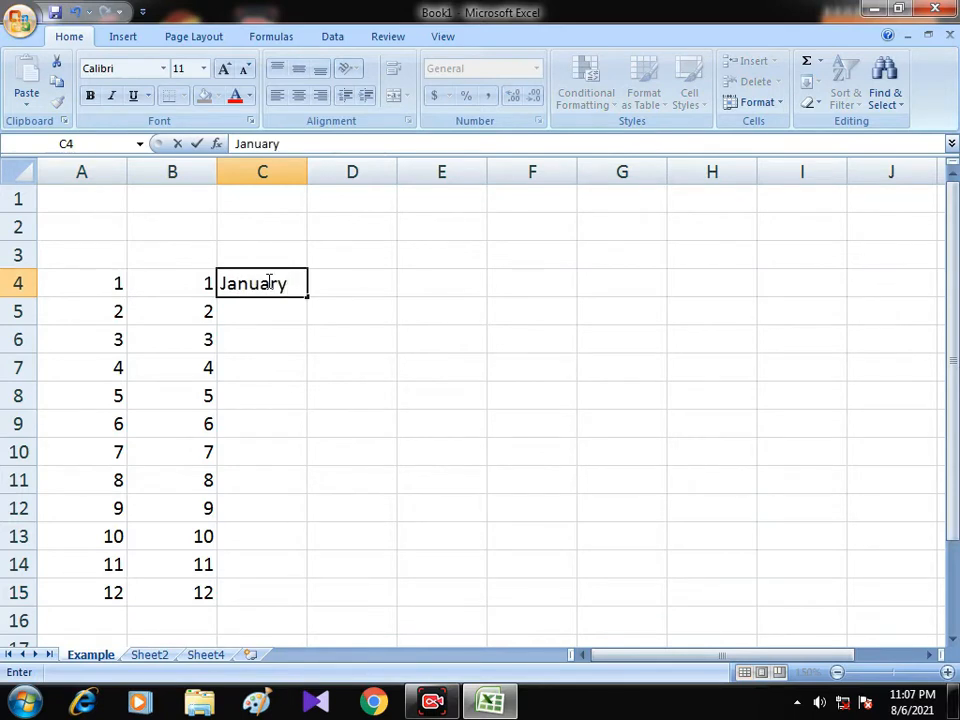
pyautogui.press('Return')
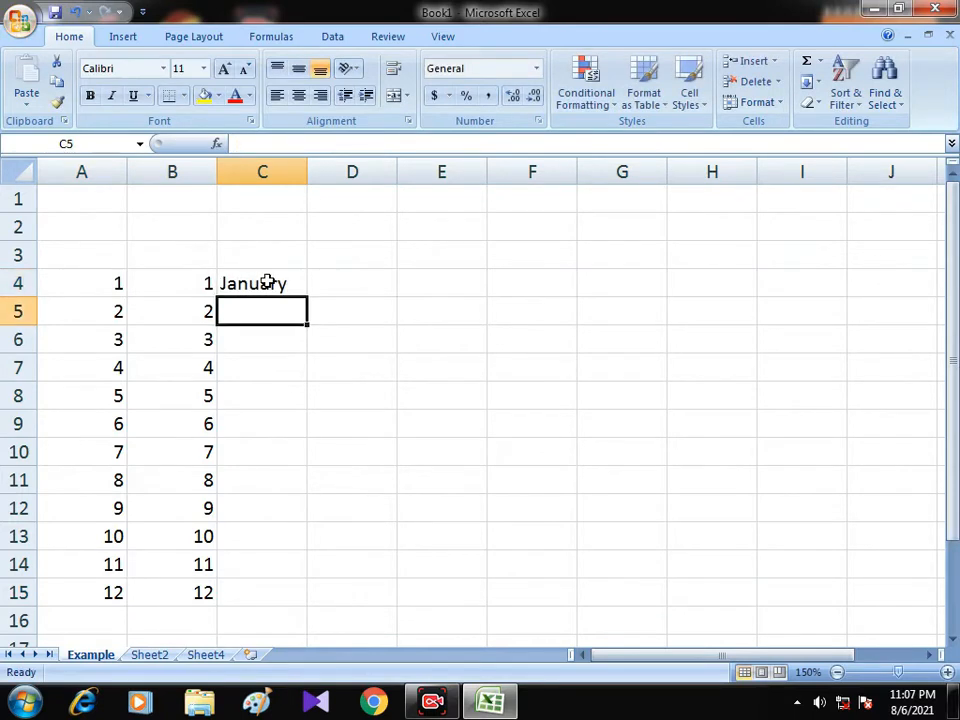
pyautogui.click(264, 283)
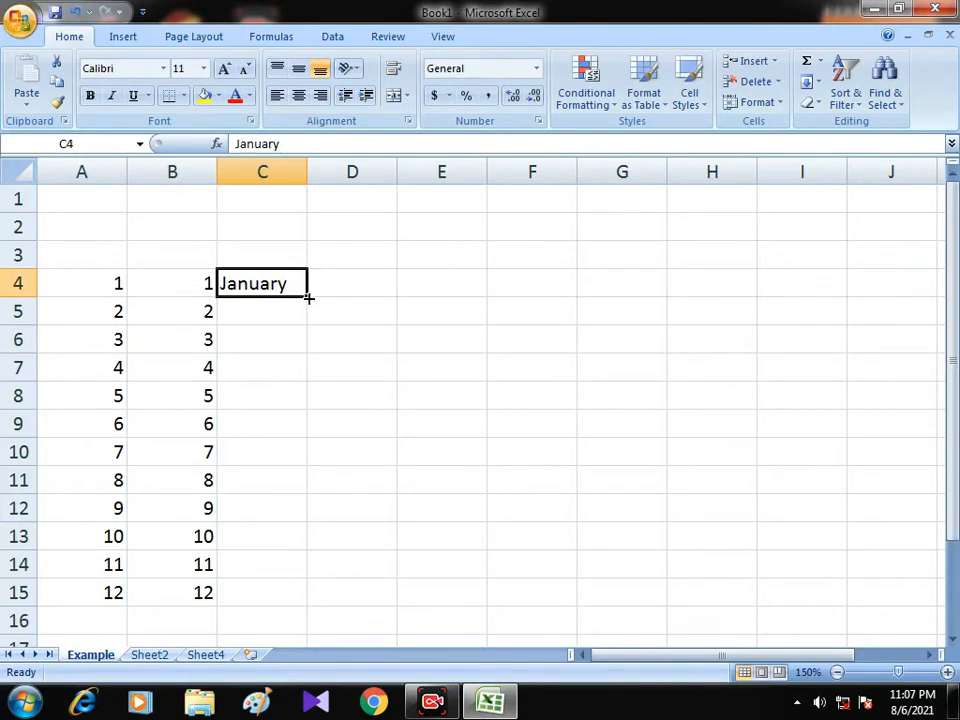
pyautogui.moveTo(309, 297); pyautogui.dragTo(313, 606)
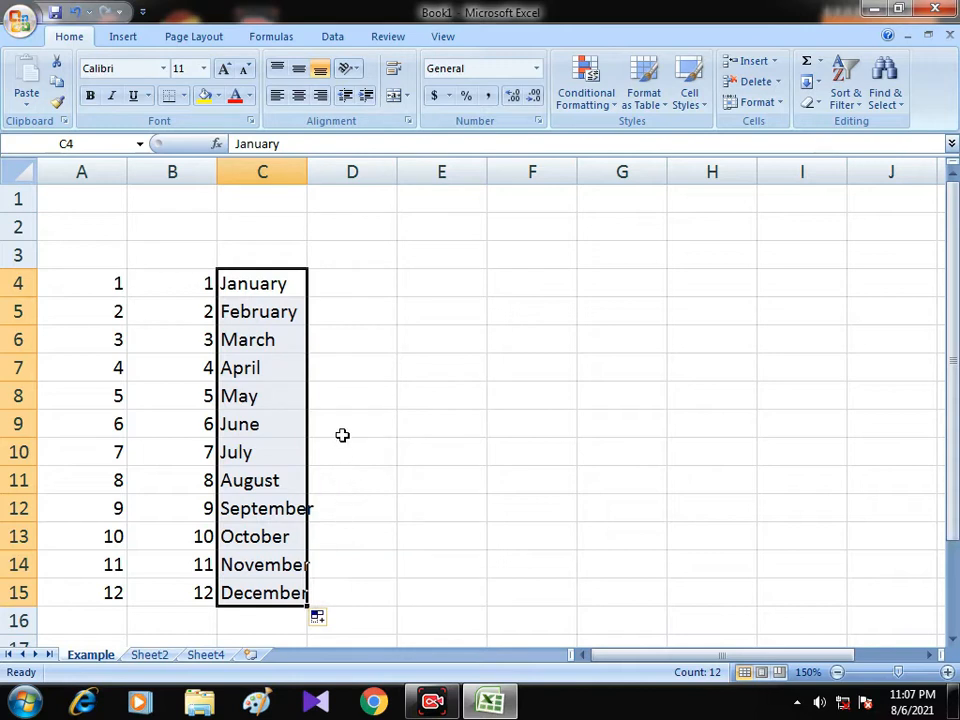
# Enter Sunday in cell D4 and fill the weekday names down to D15.
pyautogui.click(333, 285)
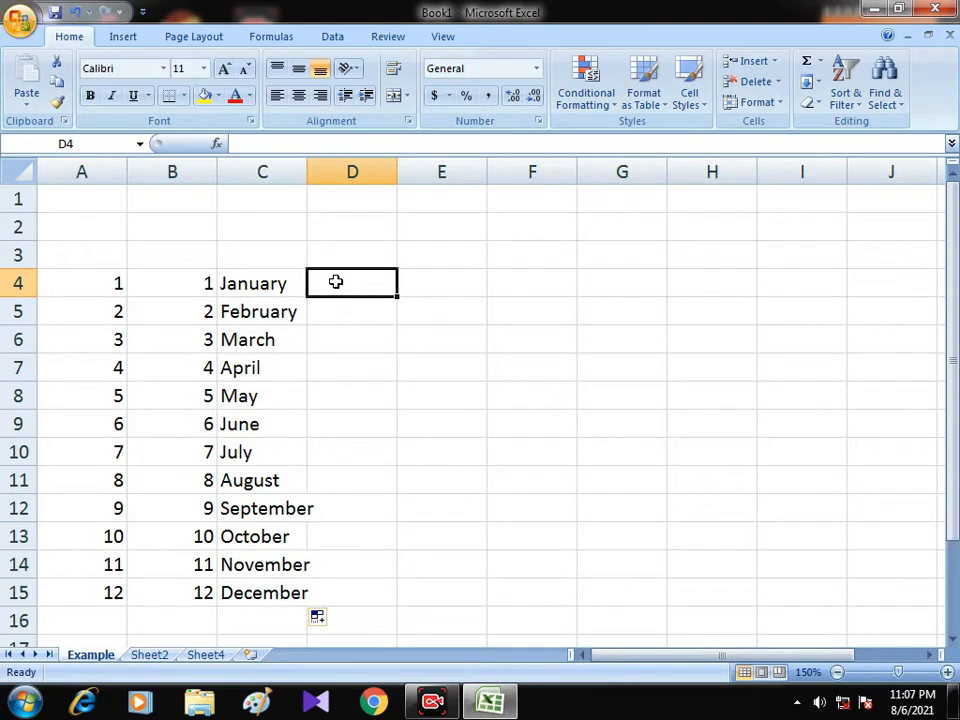
pyautogui.write('S')
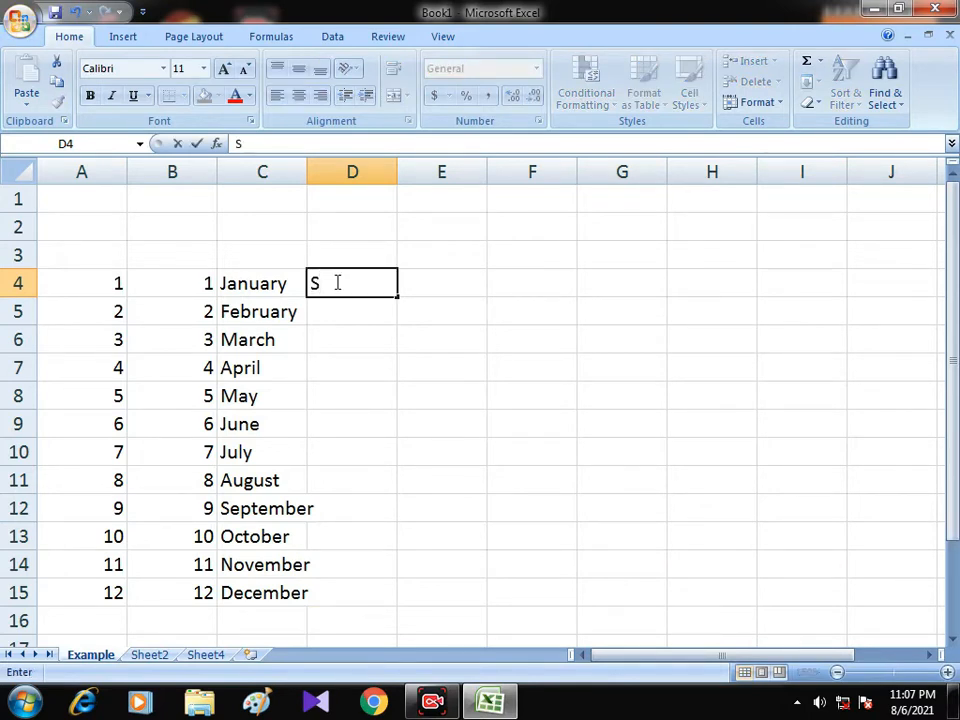
pyautogui.write('unday')
pyautogui.press('Return')
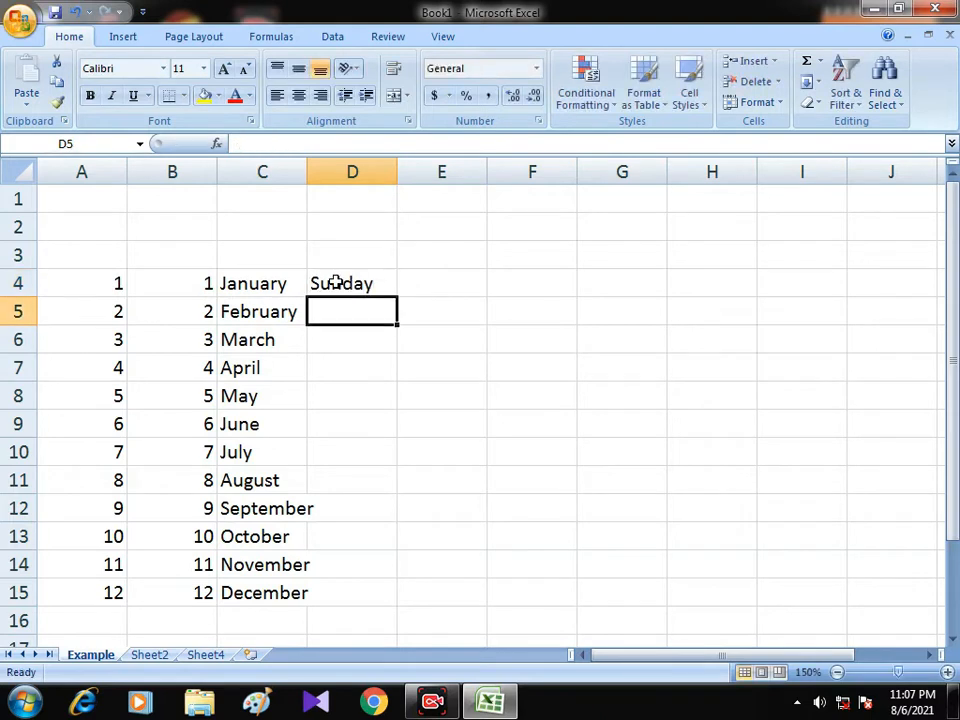
pyautogui.click(337, 283)
pyautogui.moveTo(397, 297); pyautogui.dragTo(392, 604)
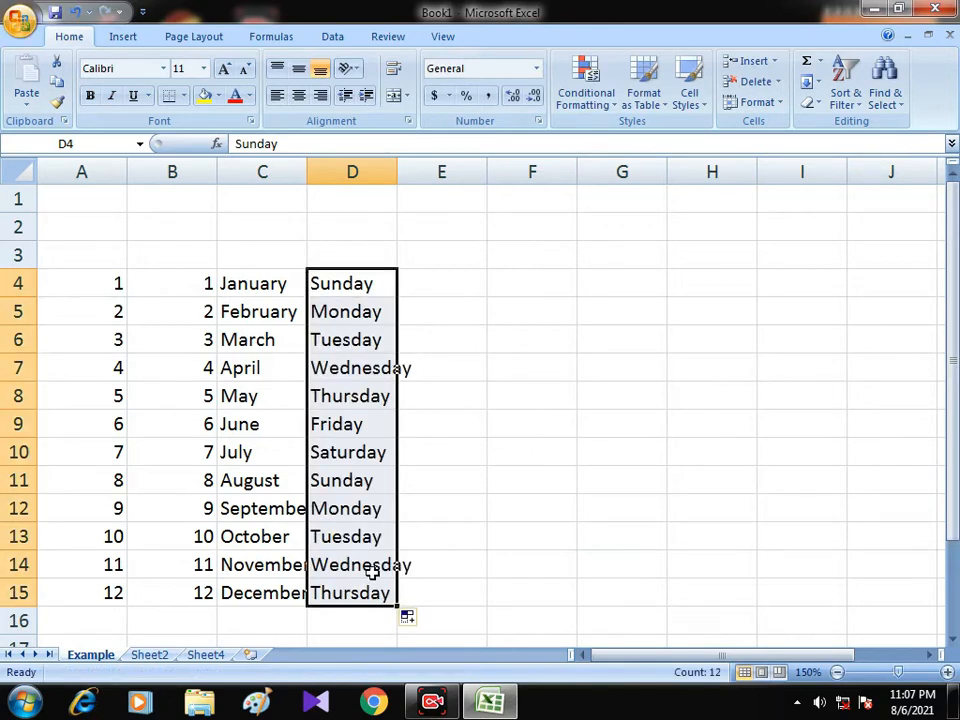
# Examine how the weekday names fit column D by selecting cells D14, D15 and D7.
pyautogui.click(371, 566)
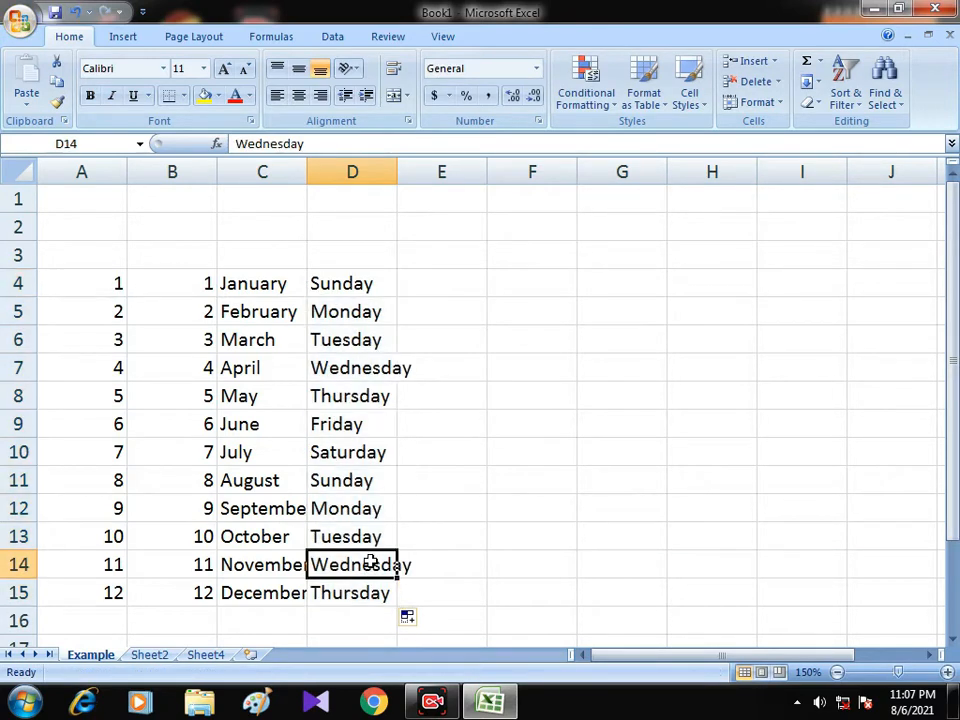
pyautogui.click(368, 590)
pyautogui.click(364, 562)
pyautogui.click(362, 368)
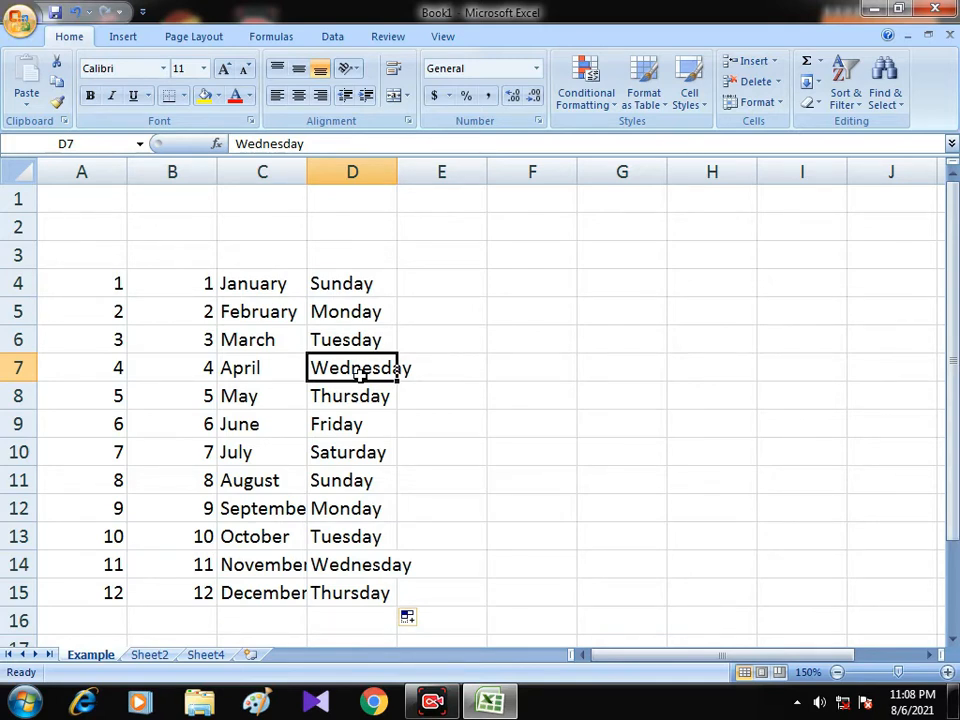
# Examine the column and row headings by selecting column E, row 6 and cell D6, ending with all of column D selected.
pyautogui.click(422, 167)
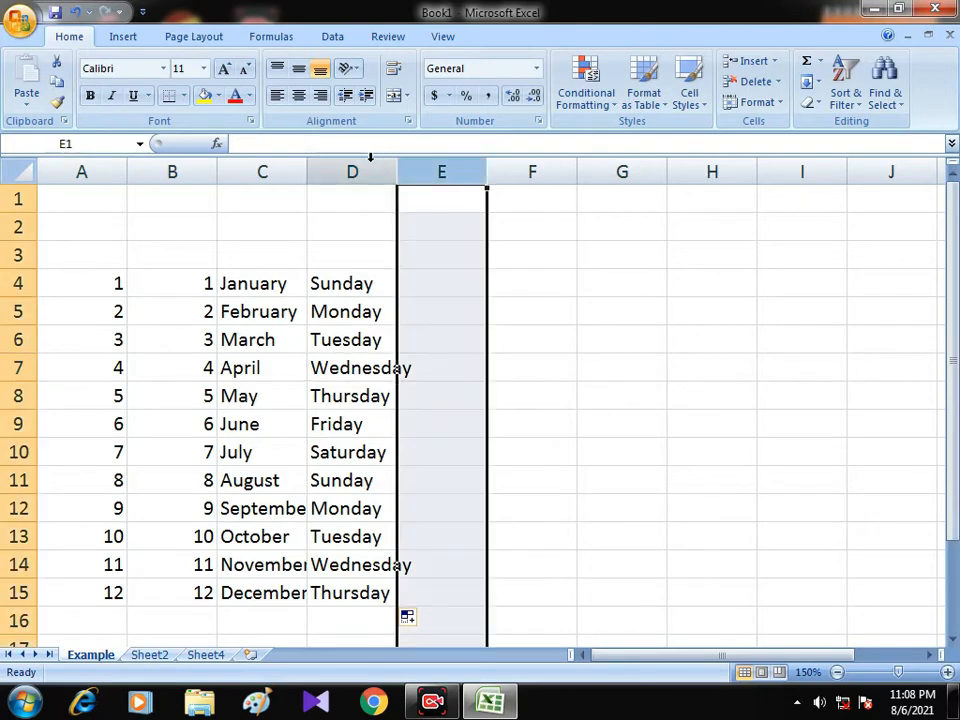
pyautogui.click(366, 162)
pyautogui.moveTo(16, 255); pyautogui.dragTo(17, 395)
pyautogui.click(17, 368)
pyautogui.click(17, 340)
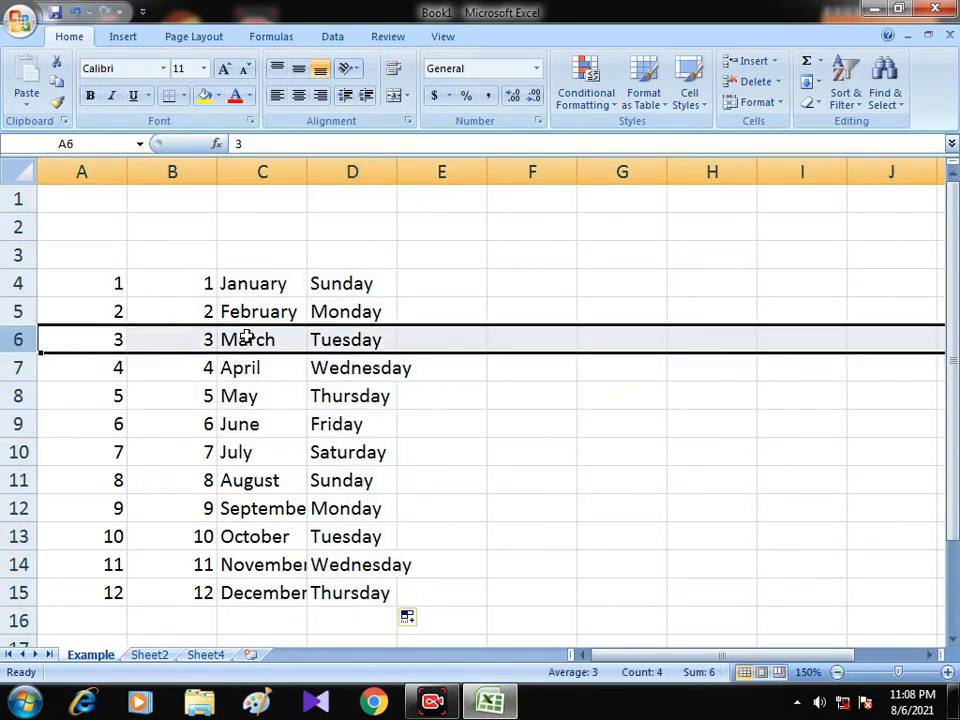
pyautogui.click(357, 338)
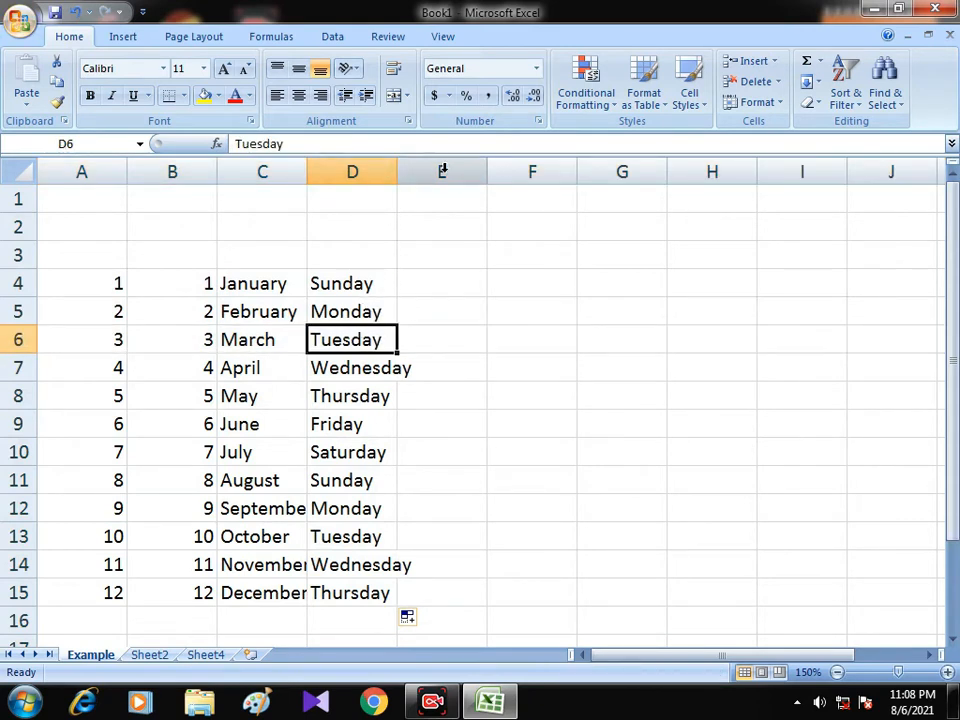
pyautogui.click(371, 172)
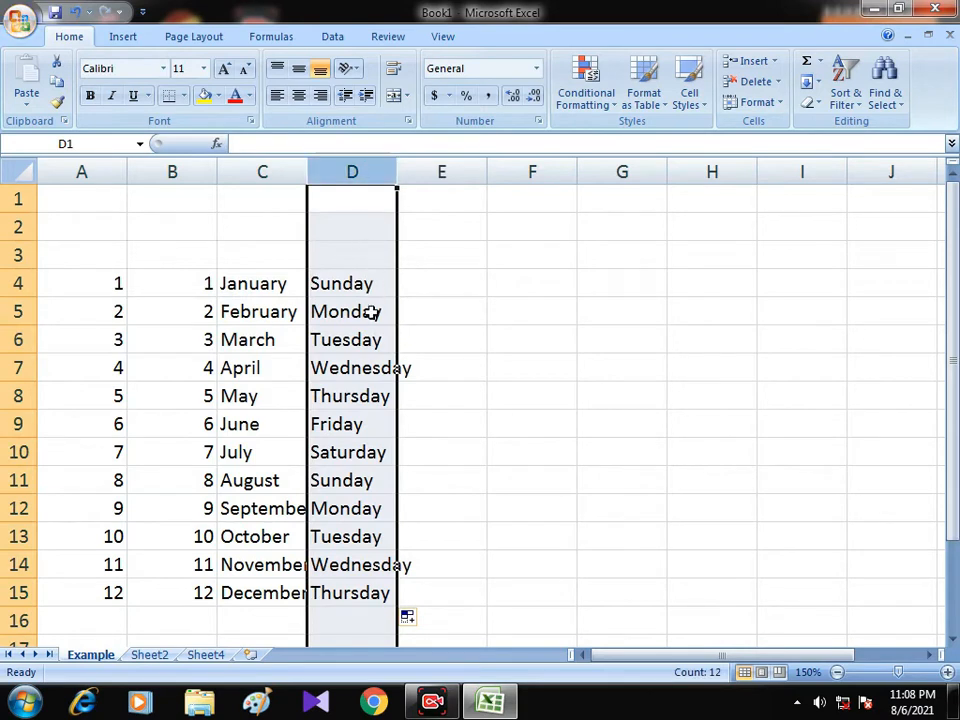
# Widen column D just enough for Wednesday in cell D7 to fit inside the column.
pyautogui.click(375, 369)
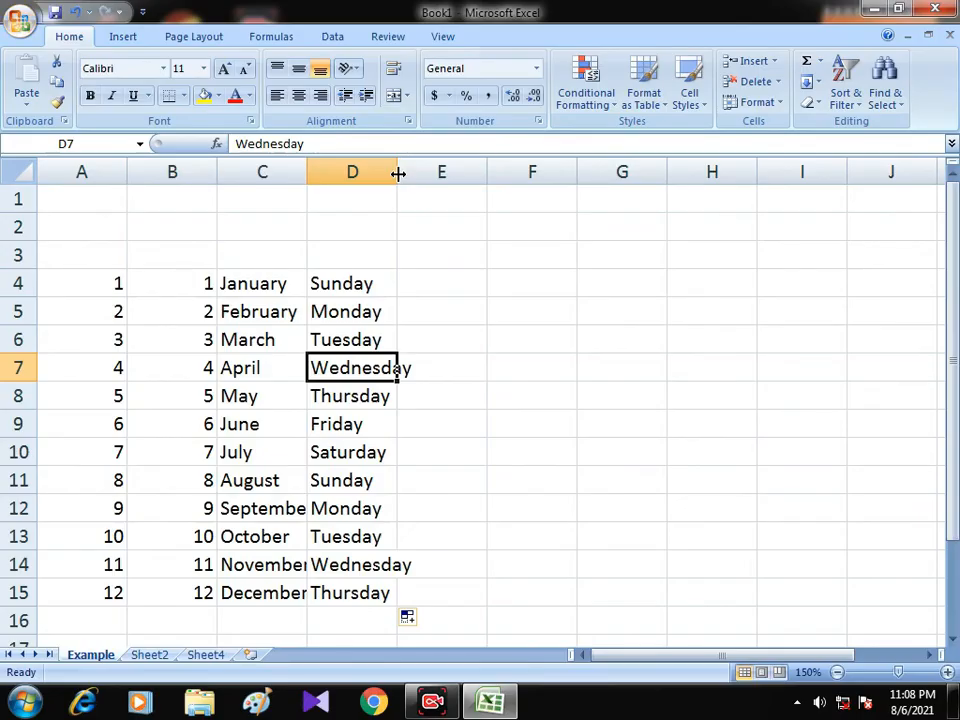
pyautogui.moveTo(398, 174); pyautogui.dragTo(420, 181)
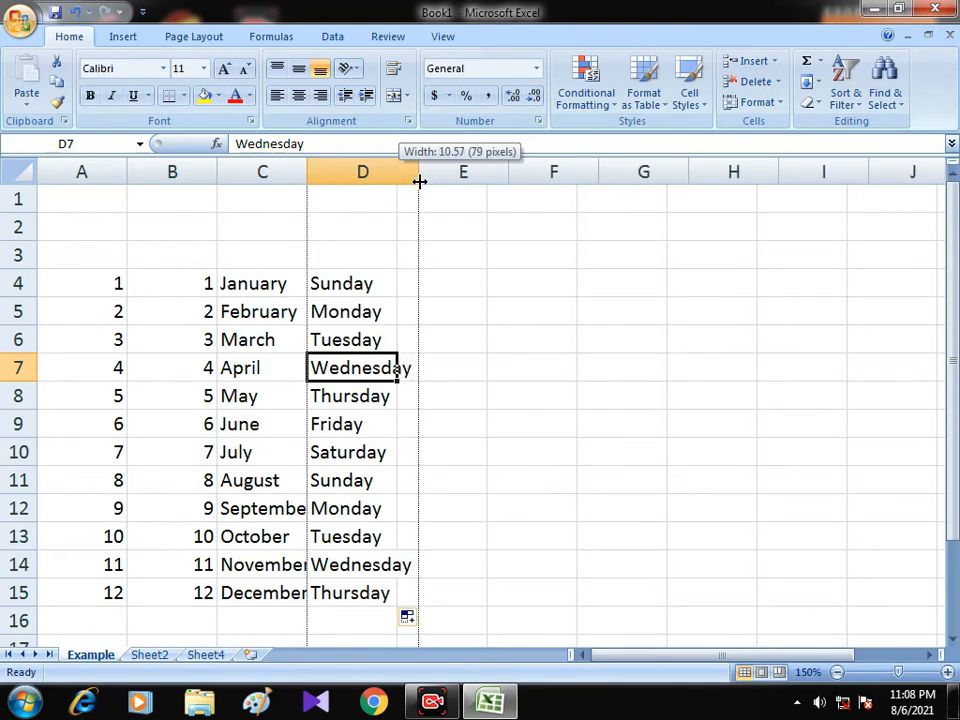
pyautogui.moveTo(420, 181); pyautogui.dragTo(420, 181)
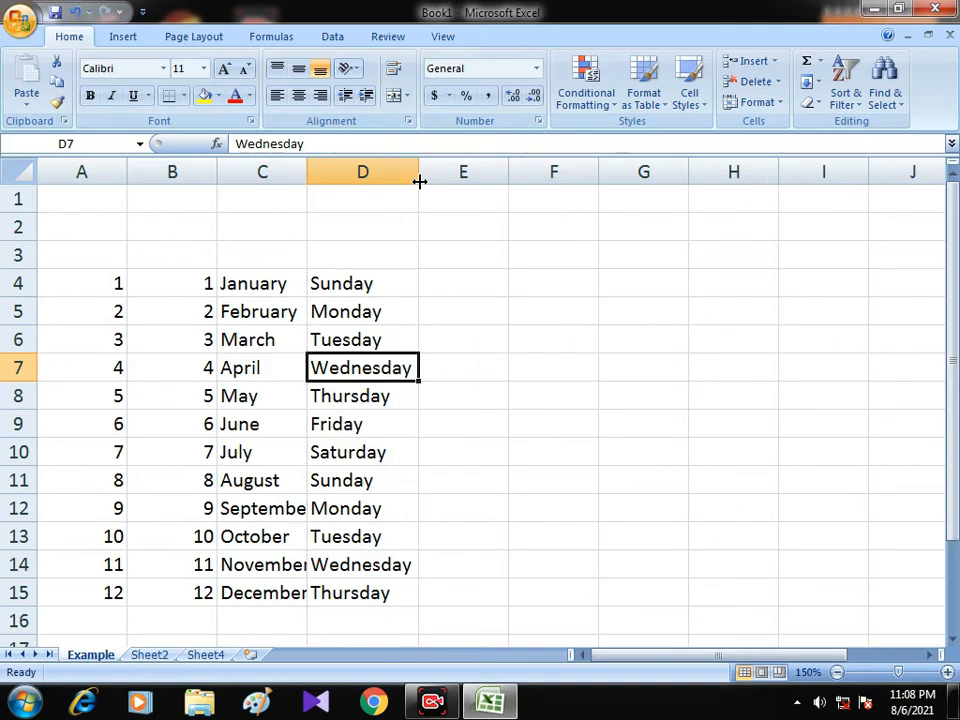
pyautogui.moveTo(420, 181)
pyautogui.mouseDown()
pyautogui.moveTo(355, 199)
pyautogui.moveTo(355, 176)
pyautogui.moveTo(418, 186)
pyautogui.mouseUp()
# Enter the long sample text asdfasdsdfsdfasdf in cell F7.
pyautogui.click(528, 358)
pyautogui.write('asdf')
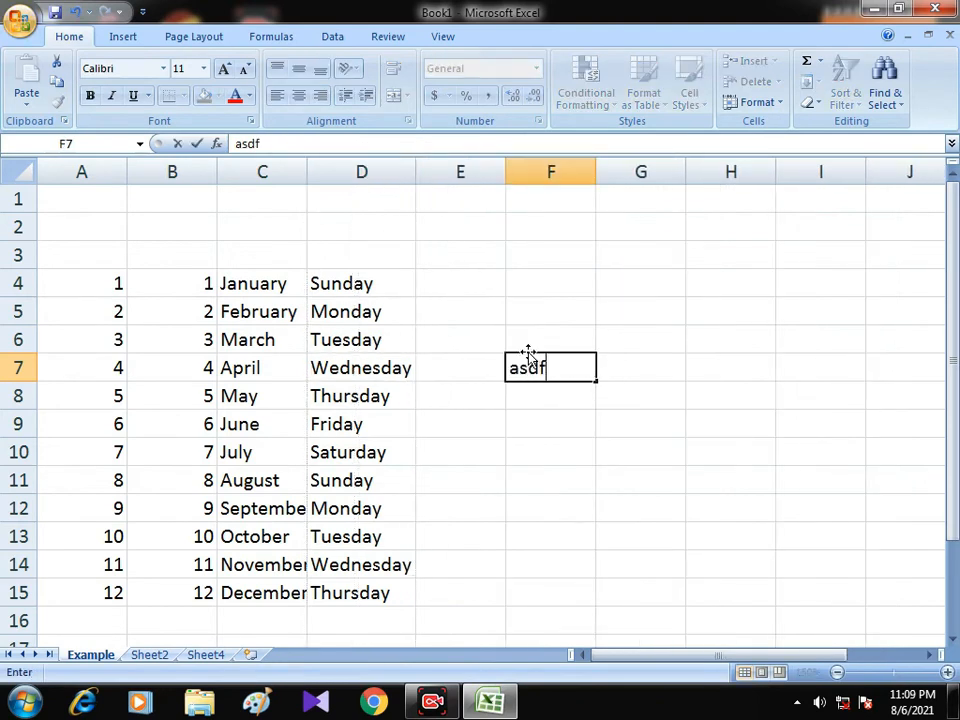
pyautogui.write('asdsdfsdfasd')
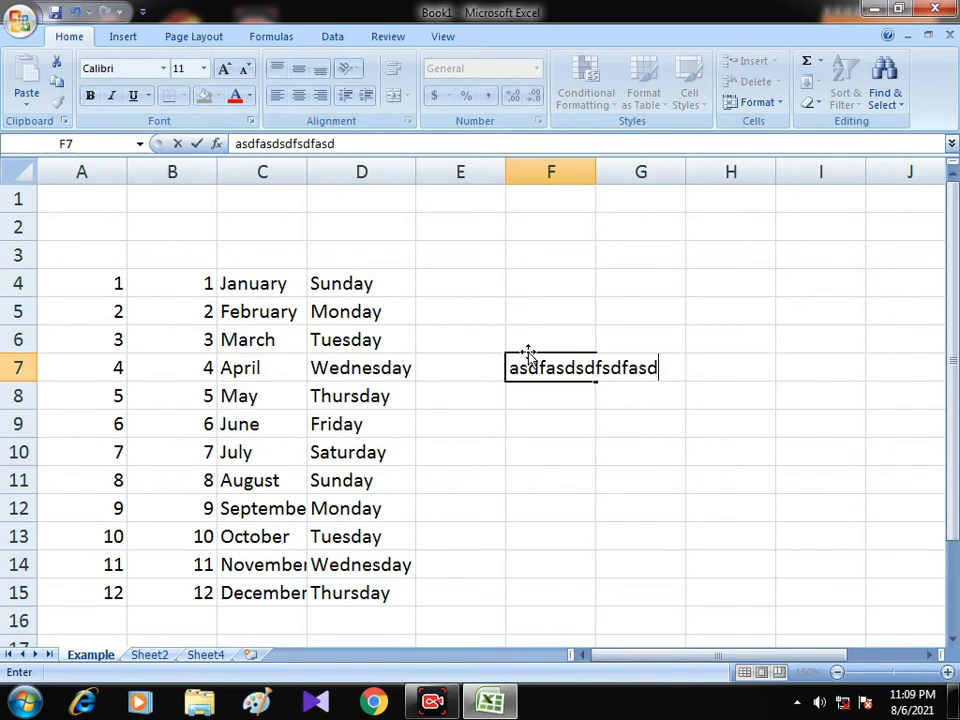
pyautogui.write('f')
pyautogui.press('Return')
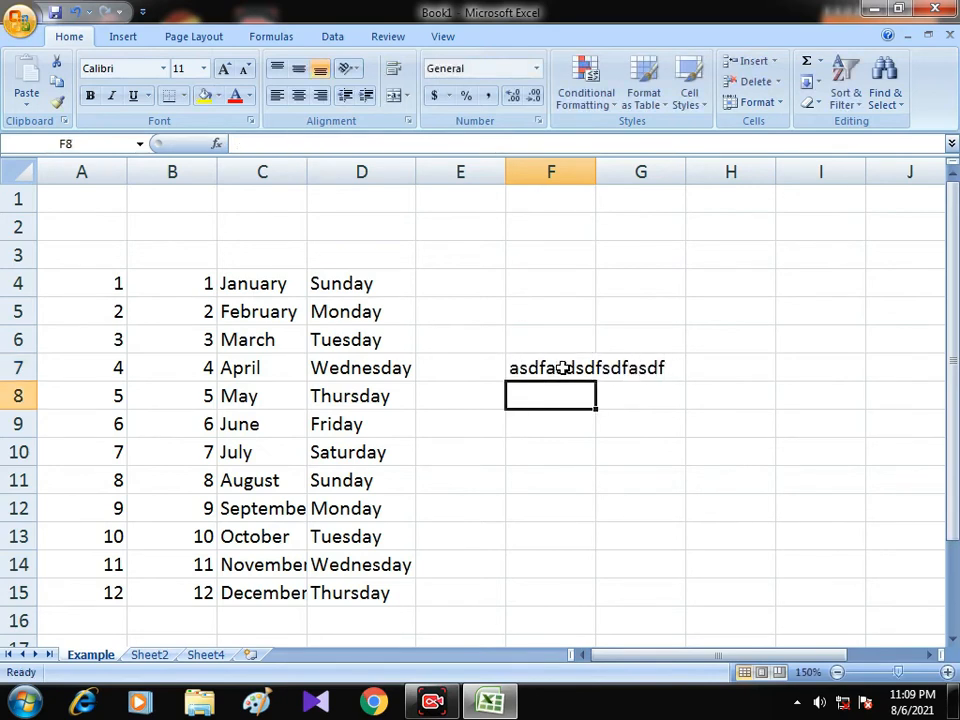
# Examine how the long text in F7 spills over G7 by comparing the contents of both cells.
pyautogui.click(562, 368)
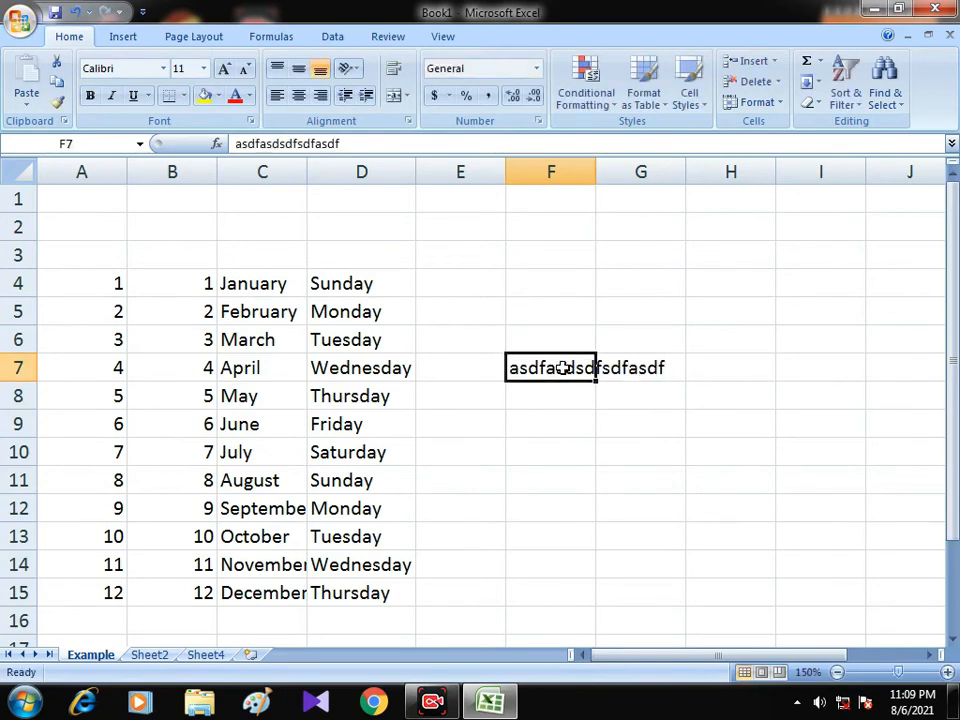
pyautogui.click(634, 372)
pyautogui.click(560, 370)
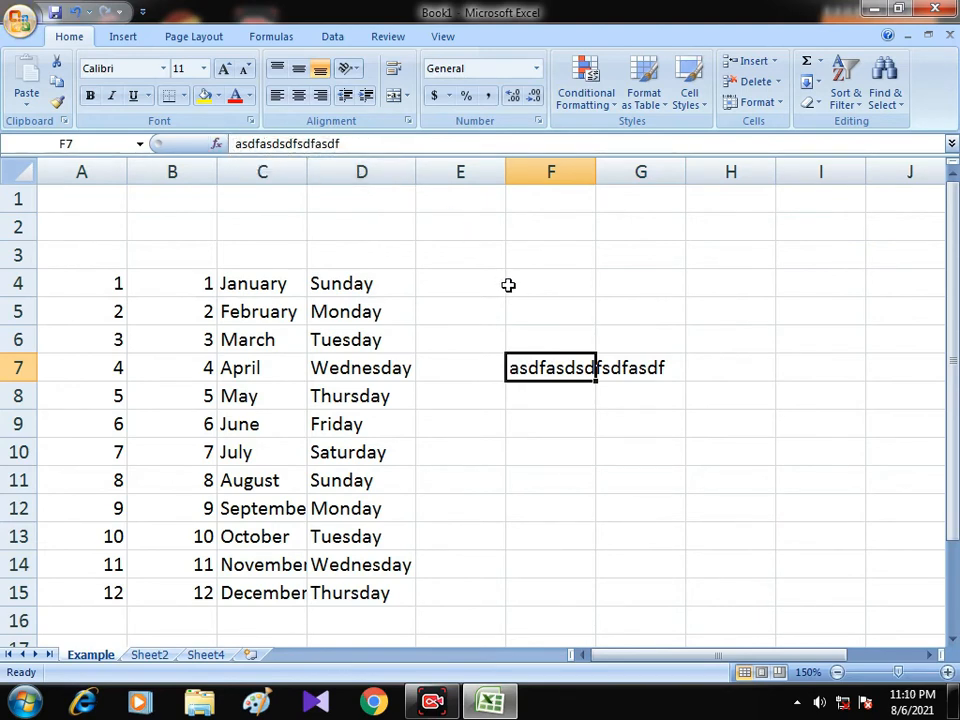
pyautogui.doubleClick(337, 143)
pyautogui.click(549, 371)
pyautogui.press('Return')
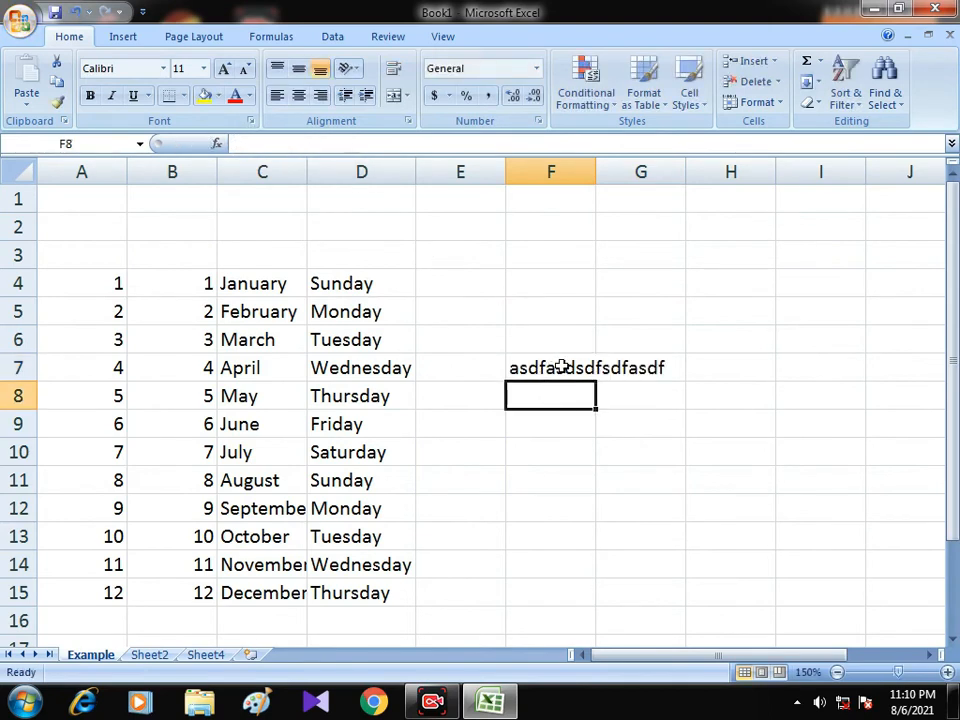
pyautogui.click(563, 367)
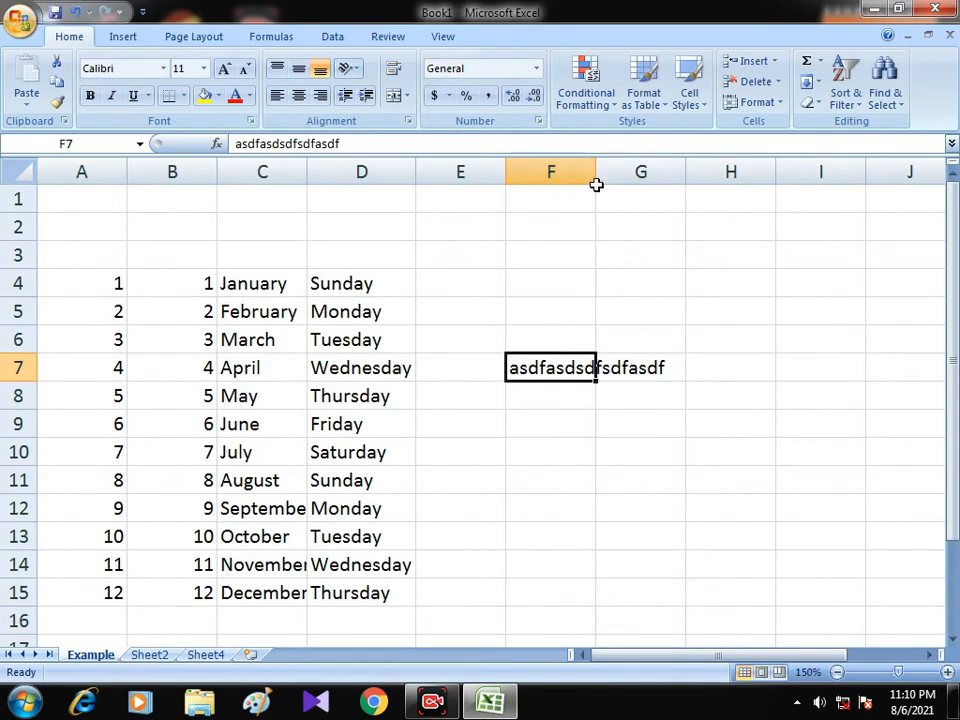
pyautogui.click(619, 366)
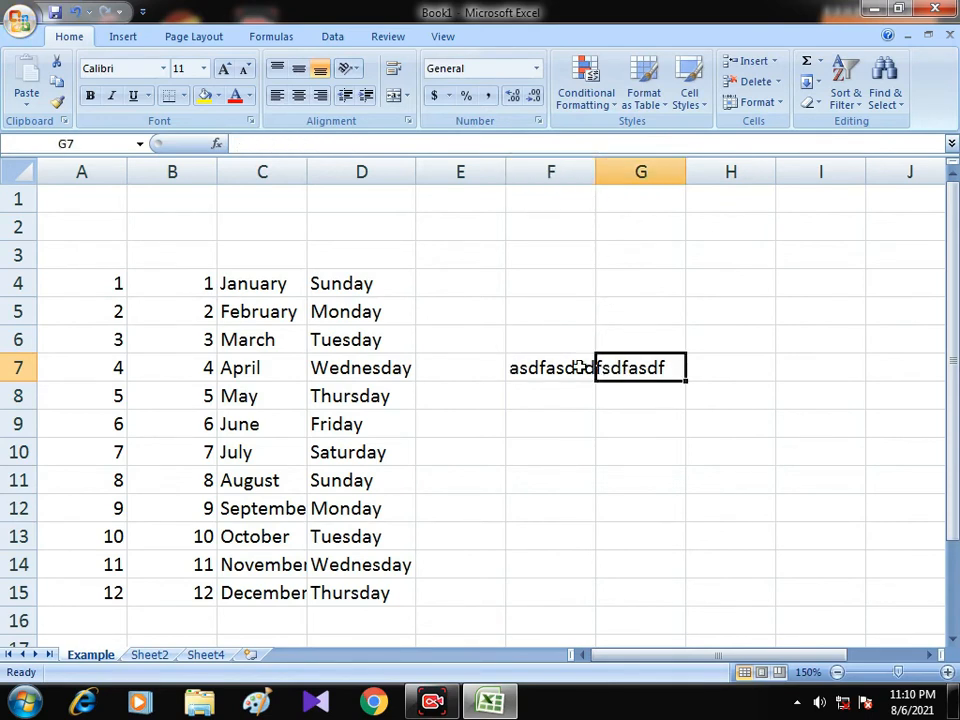
pyautogui.click(580, 367)
# Enter asda in cell G7, beside the long text.
pyautogui.click(613, 367)
pyautogui.write('asda')
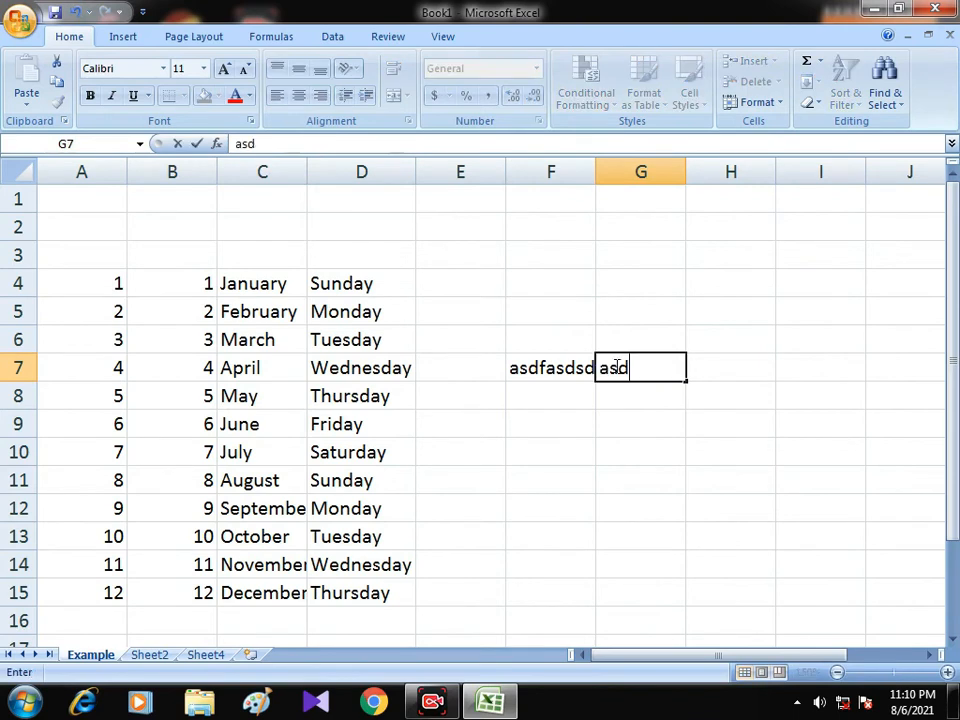
pyautogui.click(541, 372)
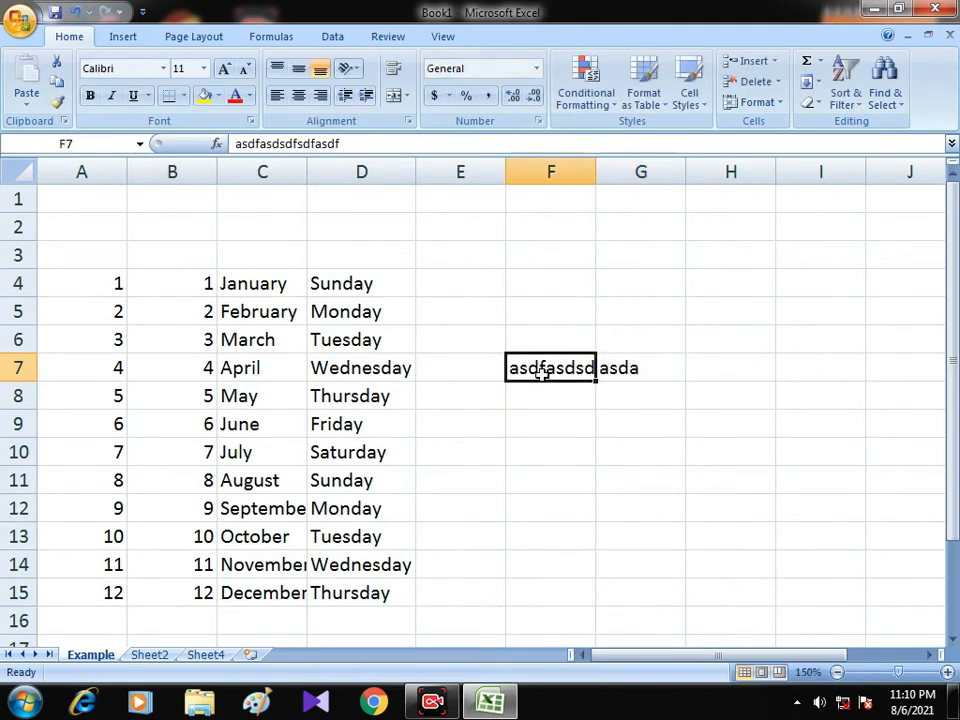
# Compare the displayed text of F7 with its full contents while G7 is filled, leaving F7 selected.
pyautogui.click(624, 373)
pyautogui.click(618, 400)
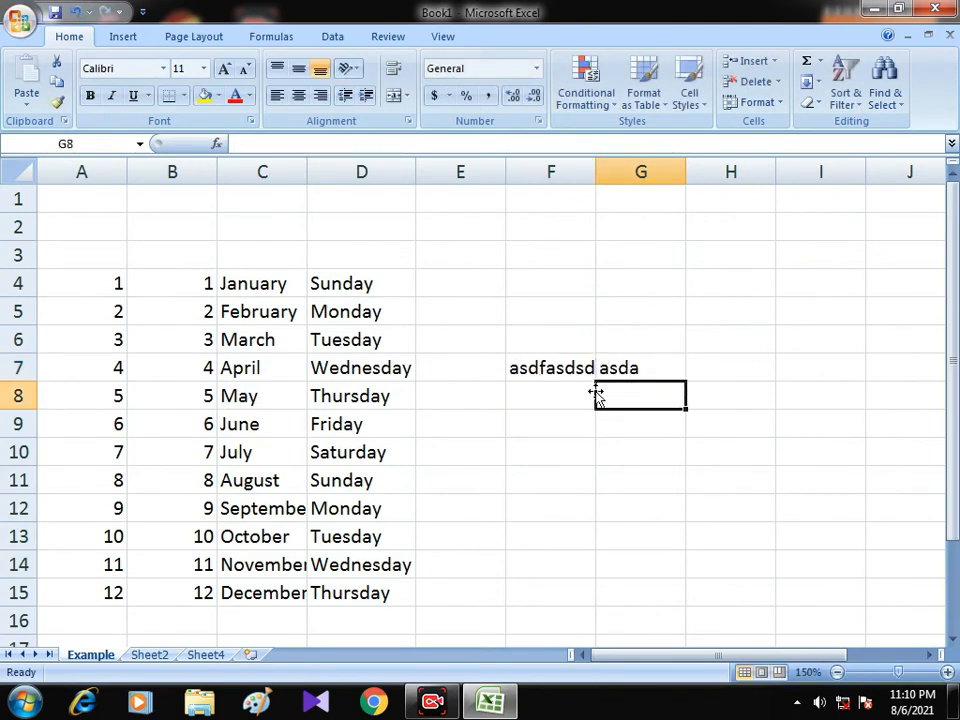
pyautogui.click(584, 370)
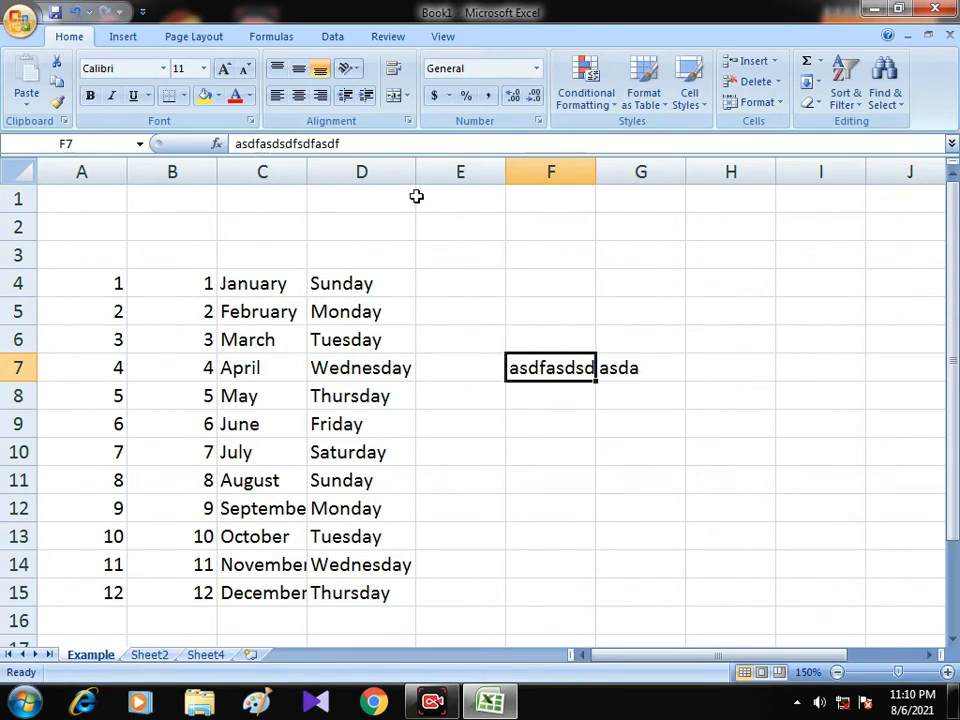
pyautogui.moveTo(243, 145); pyautogui.dragTo(384, 144)
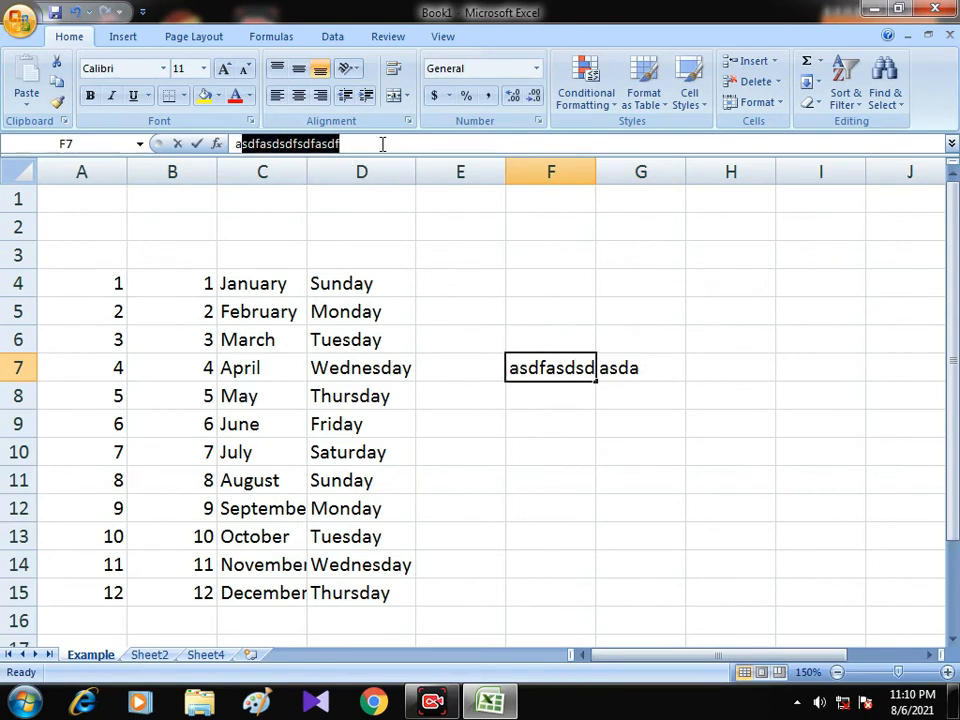
pyautogui.click(557, 315)
pyautogui.click(575, 368)
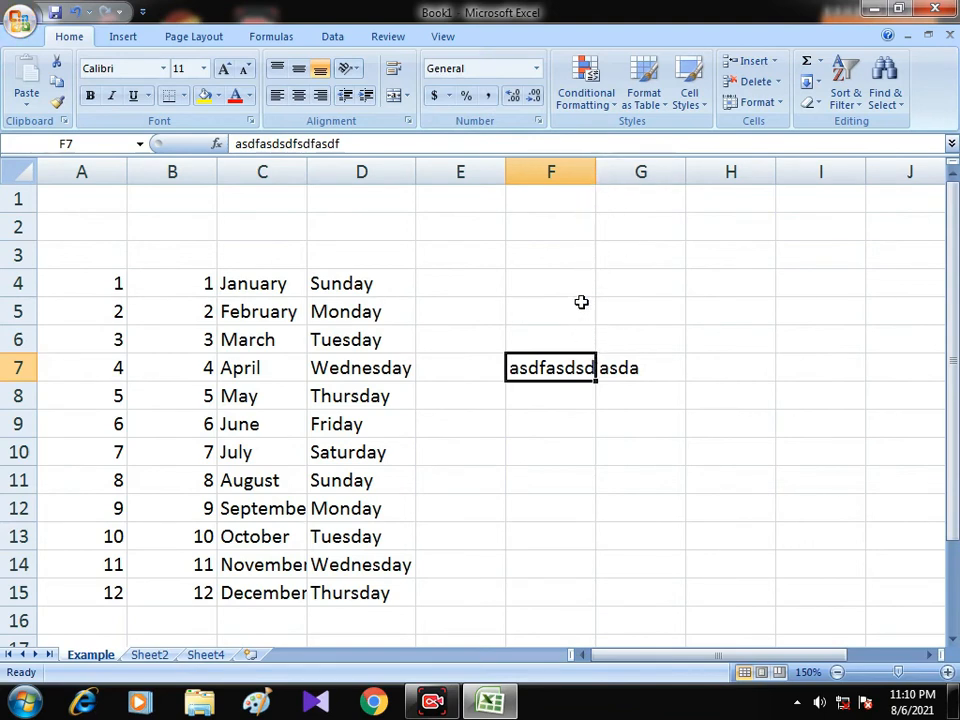
# AutoFit column F to its longest text, narrow it by hand, and AutoFit it again.
pyautogui.doubleClick(595, 172)
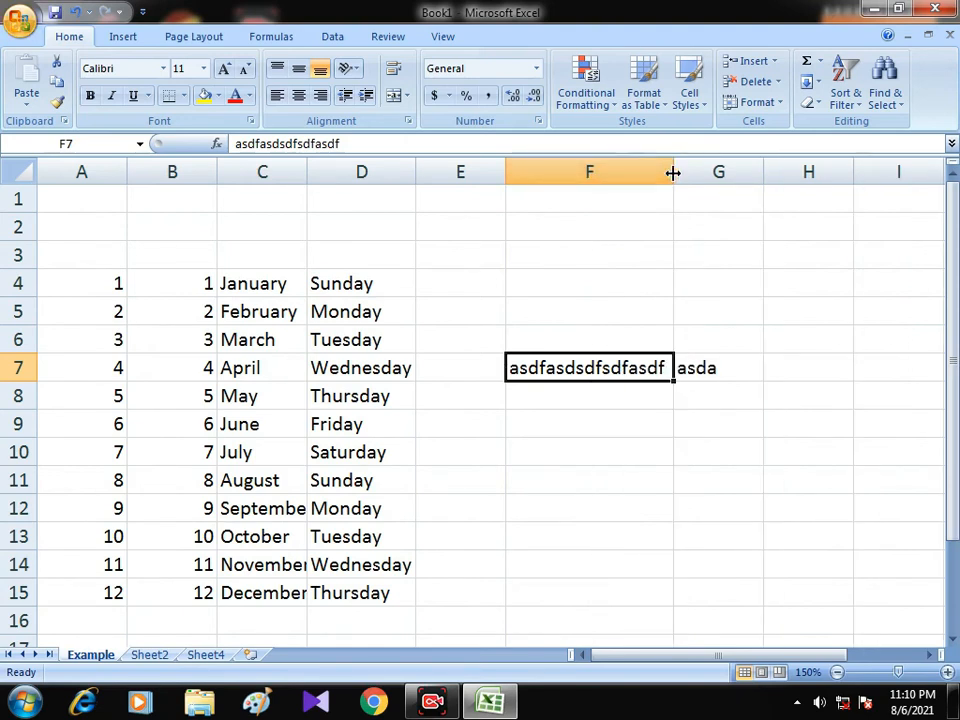
pyautogui.moveTo(674, 173); pyautogui.dragTo(580, 178)
pyautogui.doubleClick(585, 173)
pyautogui.press('Down')
pyautogui.press('Down')
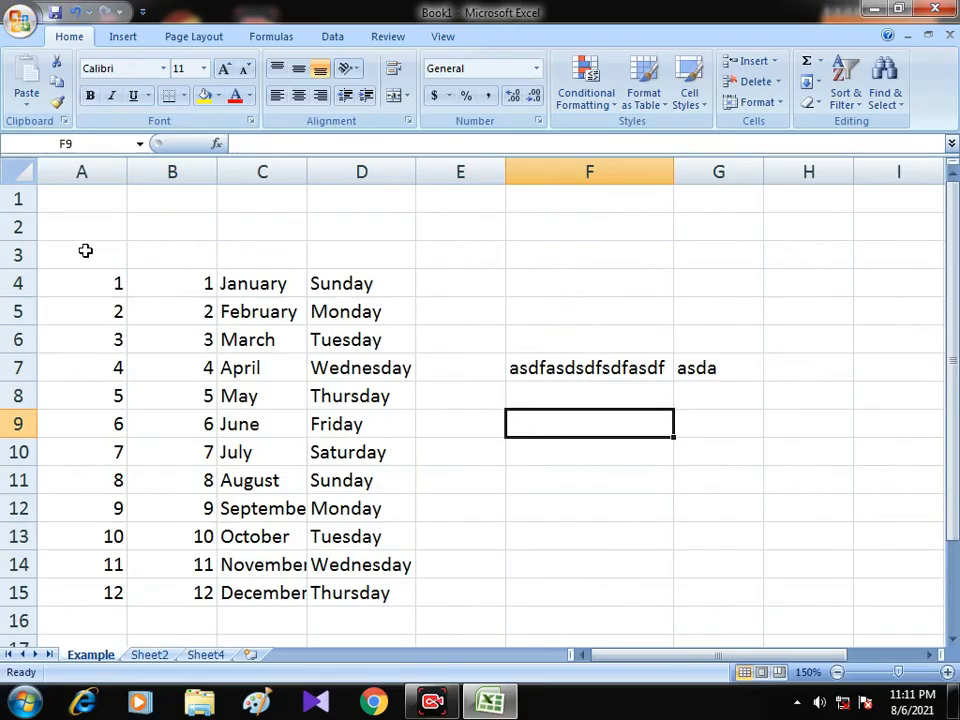
# Delete the contents of range A3:G15 and undo the deletion.
pyautogui.moveTo(86, 251); pyautogui.dragTo(704, 594)
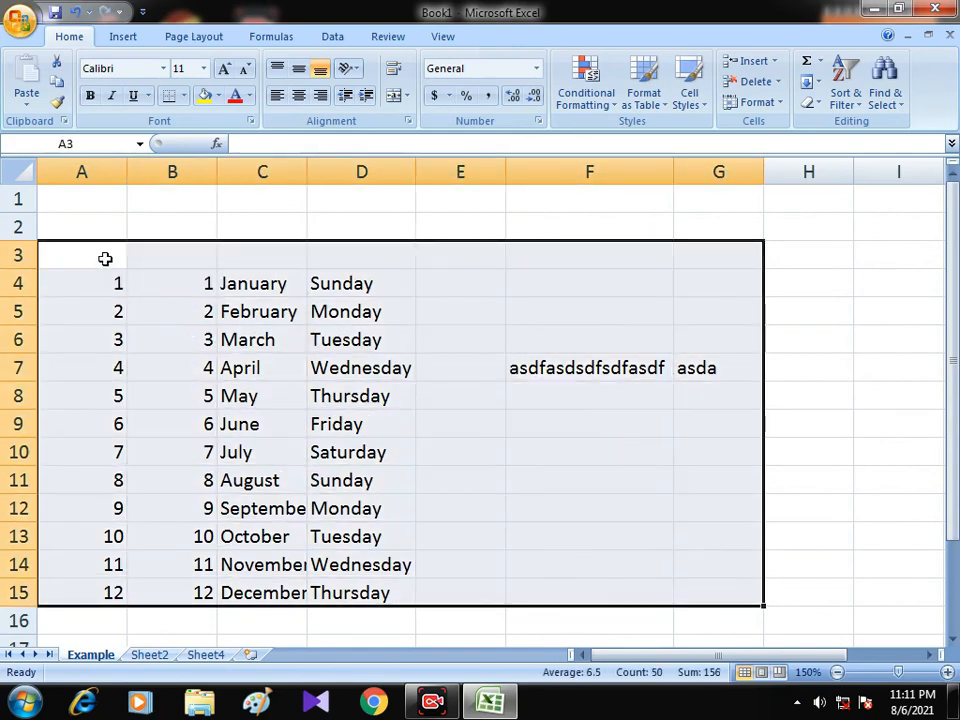
pyautogui.moveTo(105, 257); pyautogui.dragTo(693, 588)
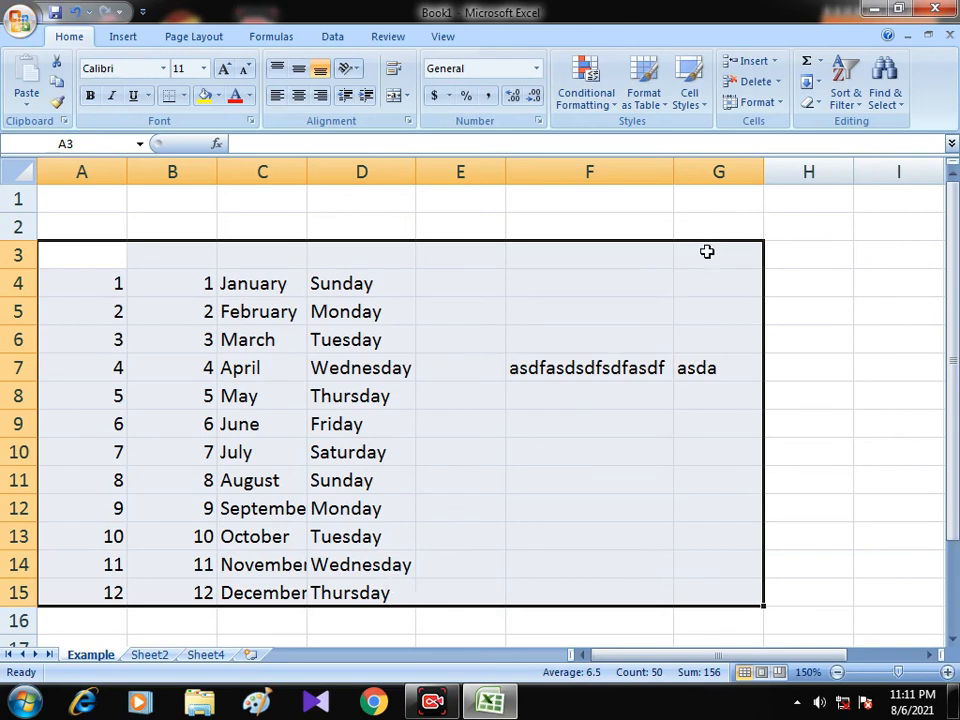
pyautogui.press('Delete')
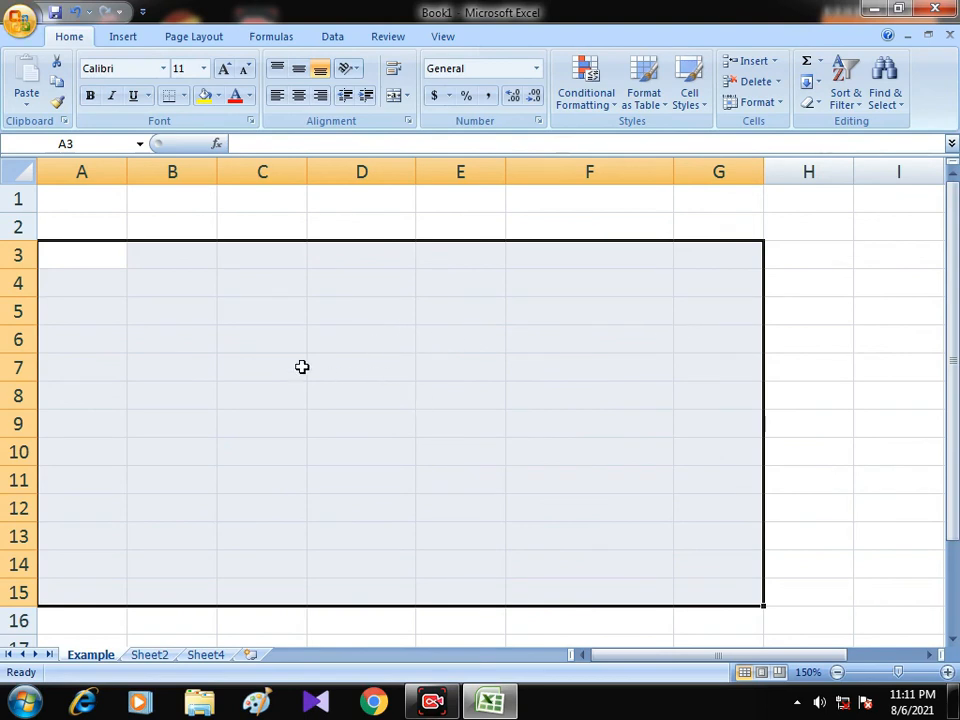
pyautogui.click(75, 12)
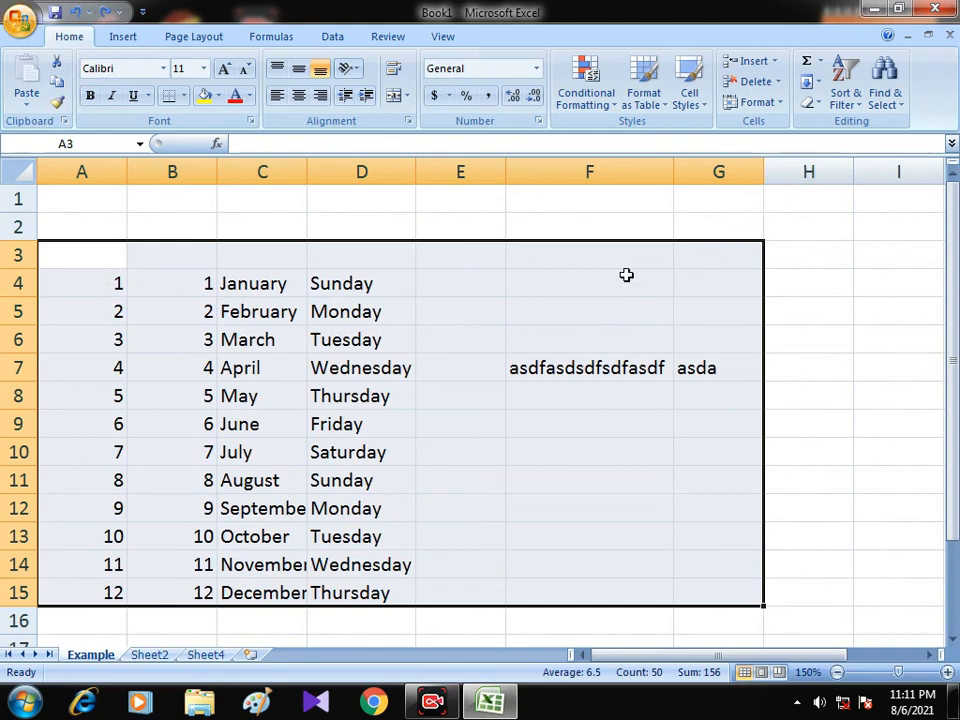
# Remove all contents and formatting from range A4:G16 with Clear All.
pyautogui.moveTo(77, 274); pyautogui.dragTo(710, 613)
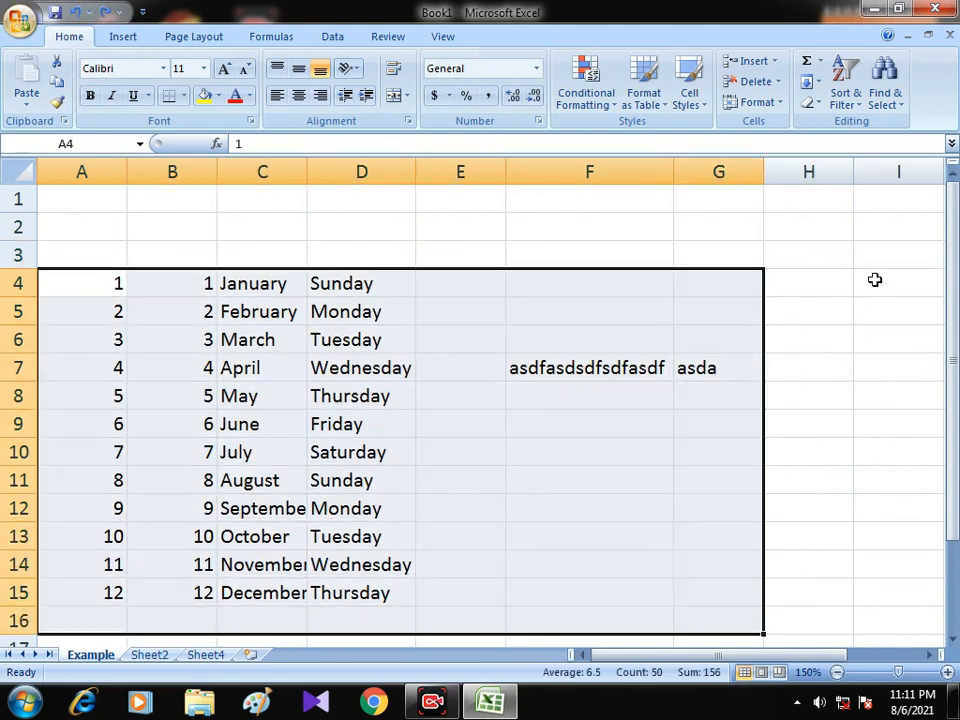
pyautogui.click(815, 104)
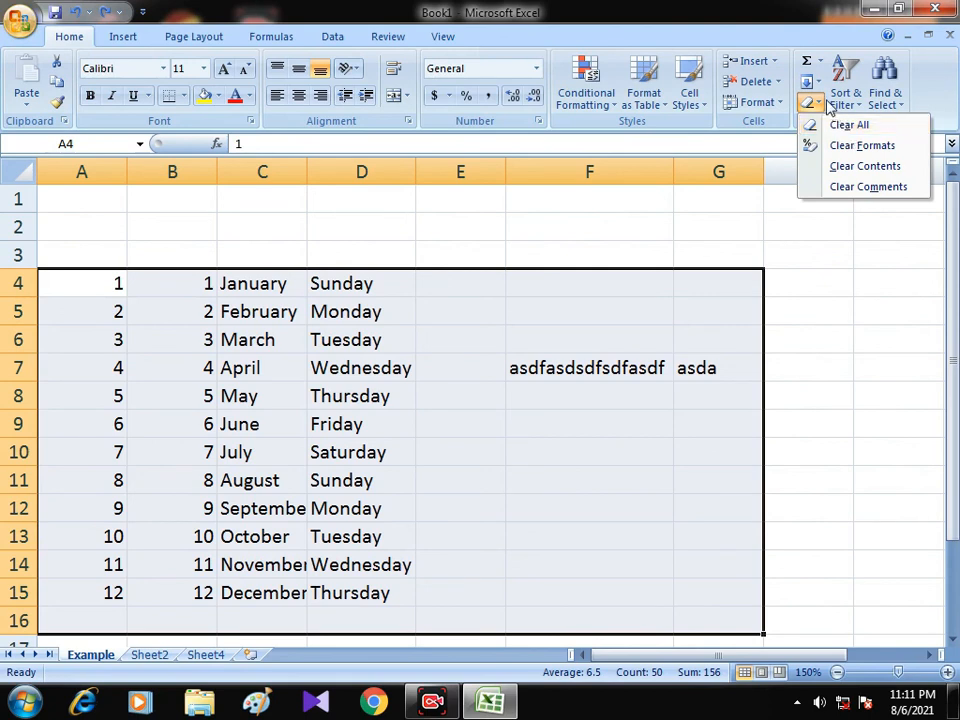
pyautogui.click(821, 103)
pyautogui.click(821, 103)
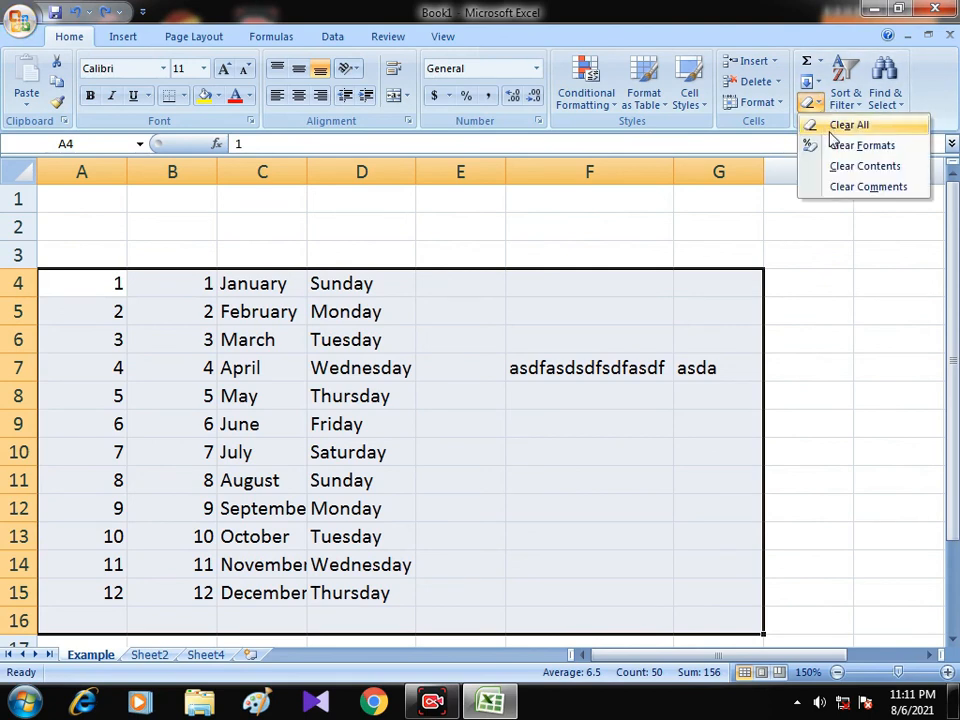
pyautogui.click(838, 127)
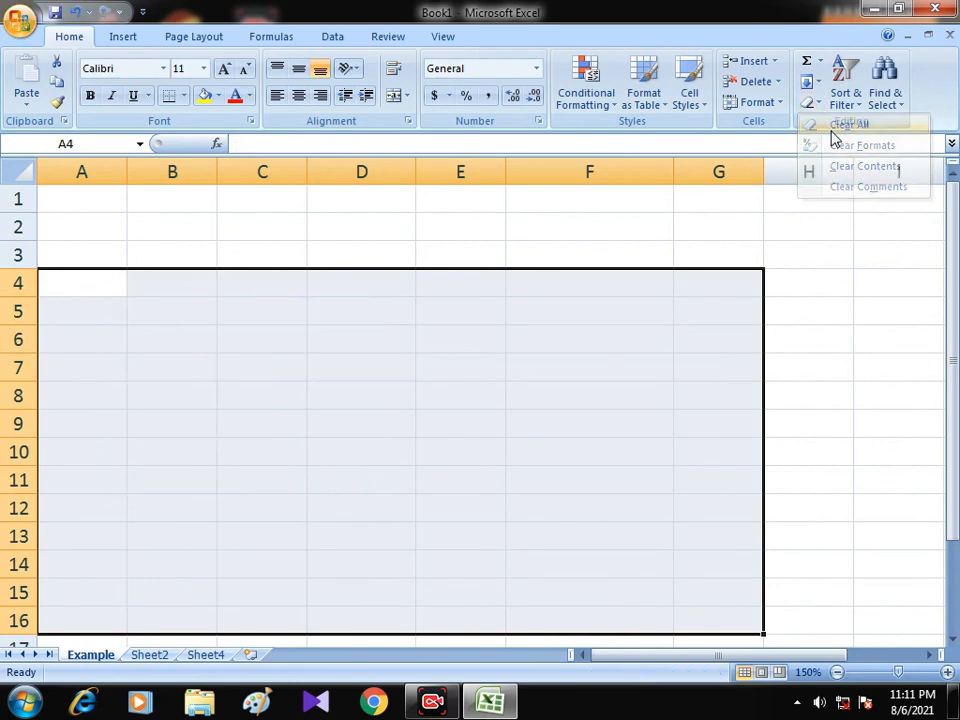
pyautogui.click(256, 394)
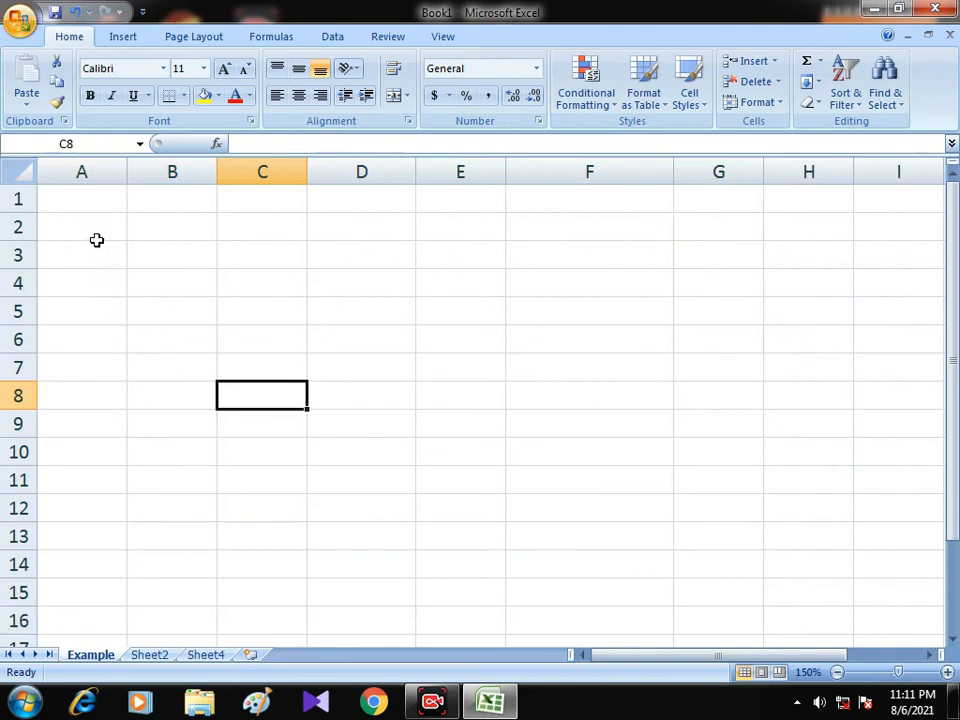
# Examine single-cell selection in the empty sheet by selecting A1, B2, C3, B3, B4 and C5, ending on A1.
pyautogui.click(95, 197)
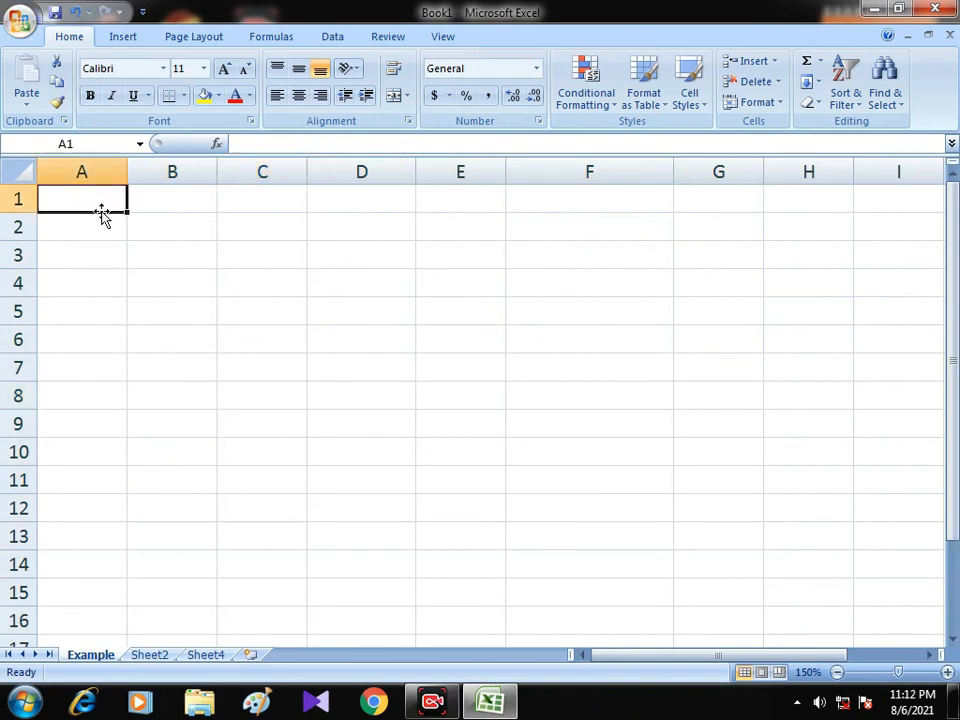
pyautogui.click(138, 236)
pyautogui.click(241, 256)
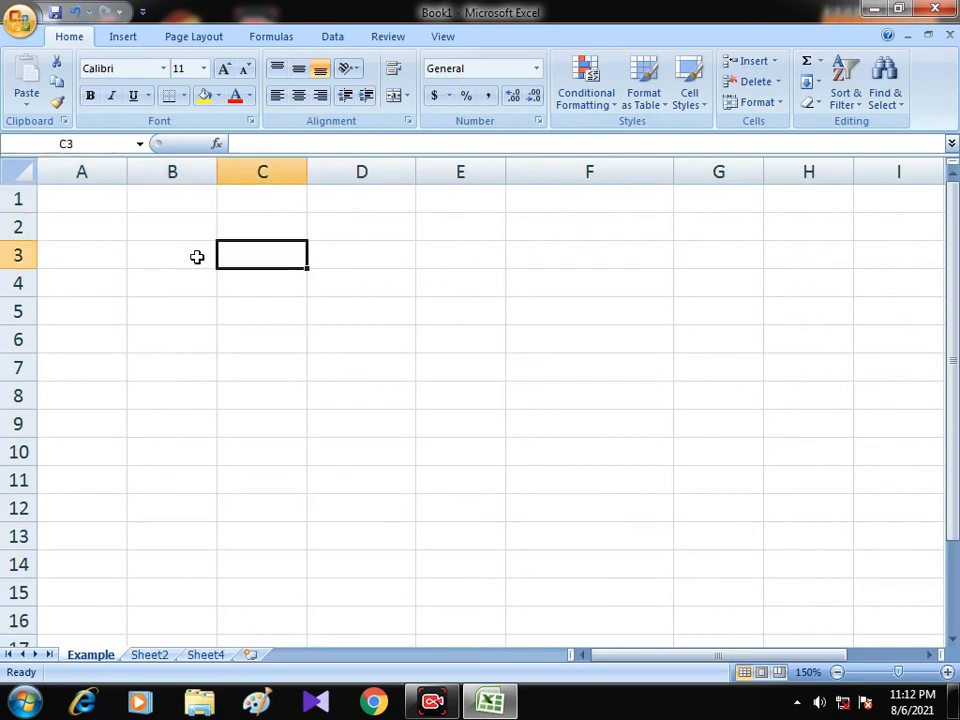
pyautogui.click(197, 257)
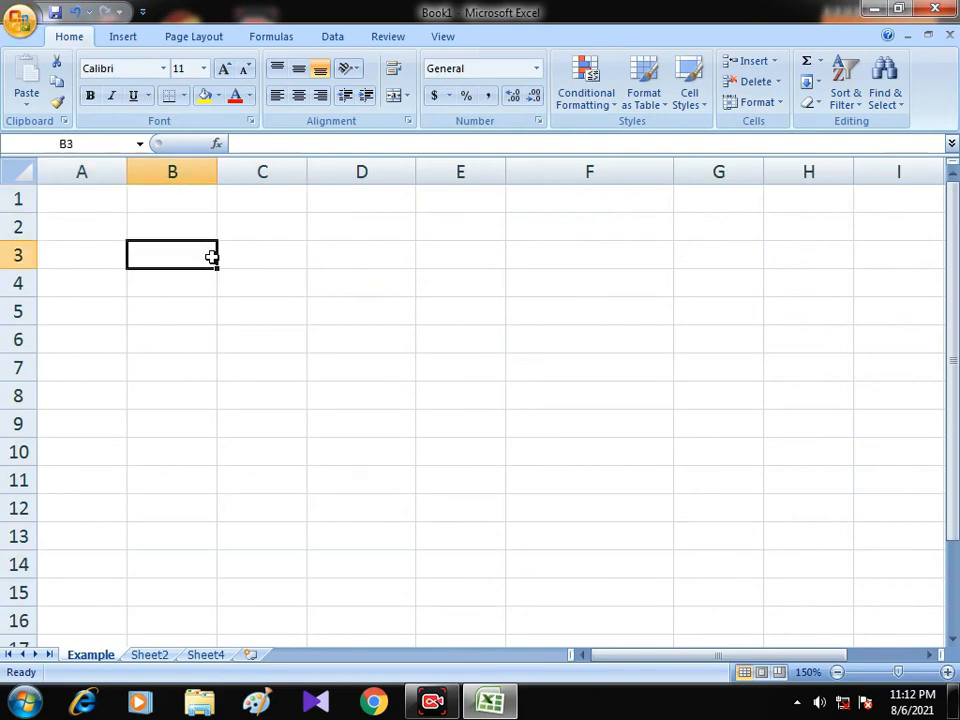
pyautogui.click(227, 259)
pyautogui.click(204, 259)
pyautogui.click(246, 257)
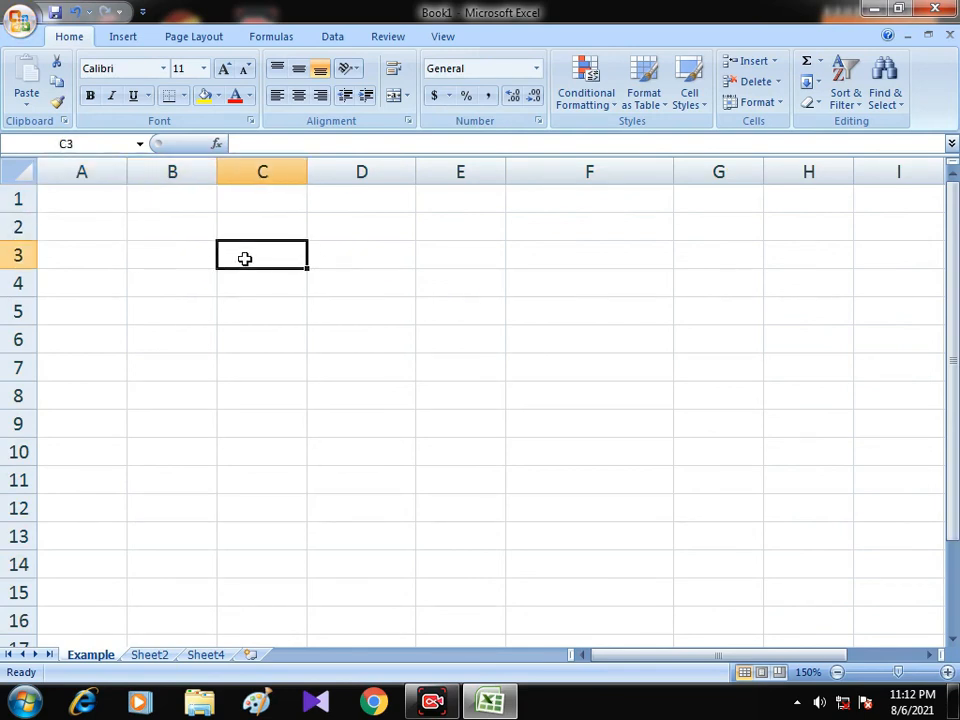
pyautogui.click(189, 283)
pyautogui.click(251, 298)
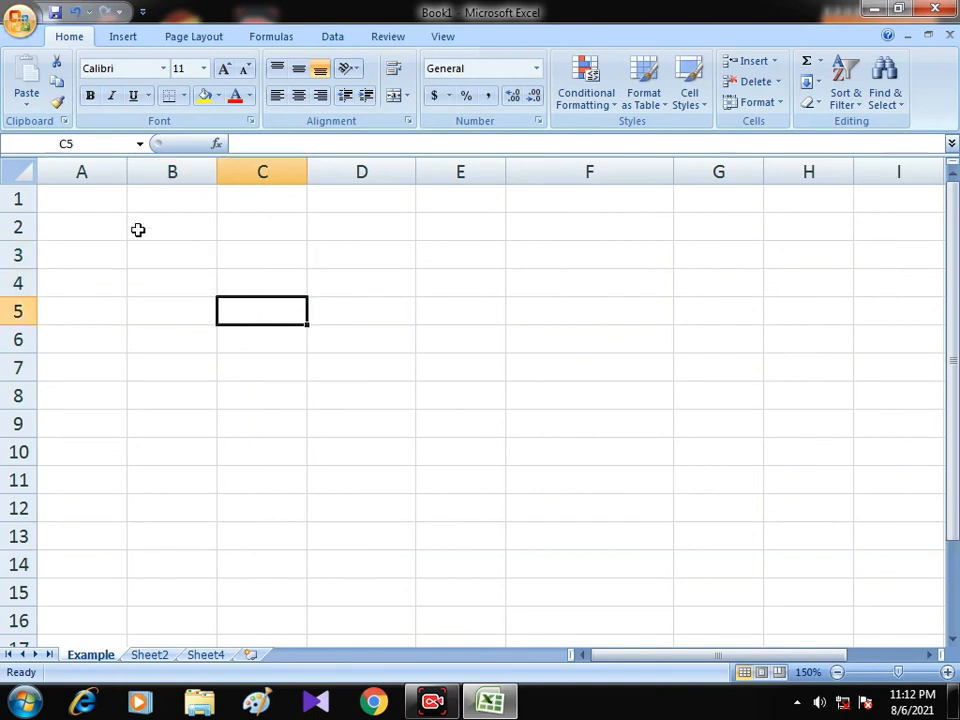
pyautogui.click(94, 204)
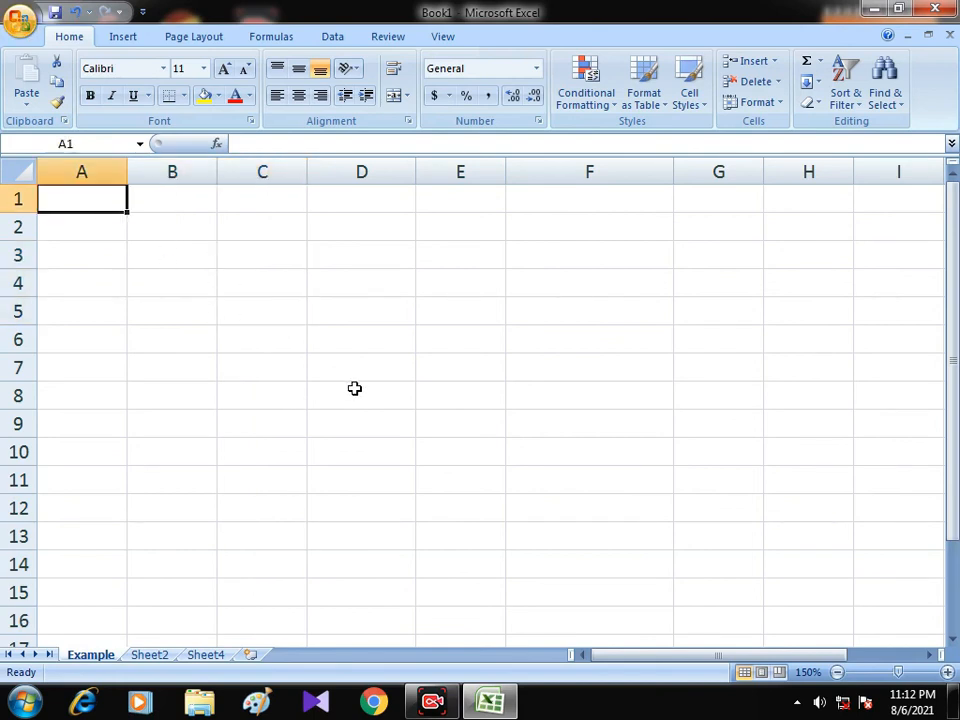